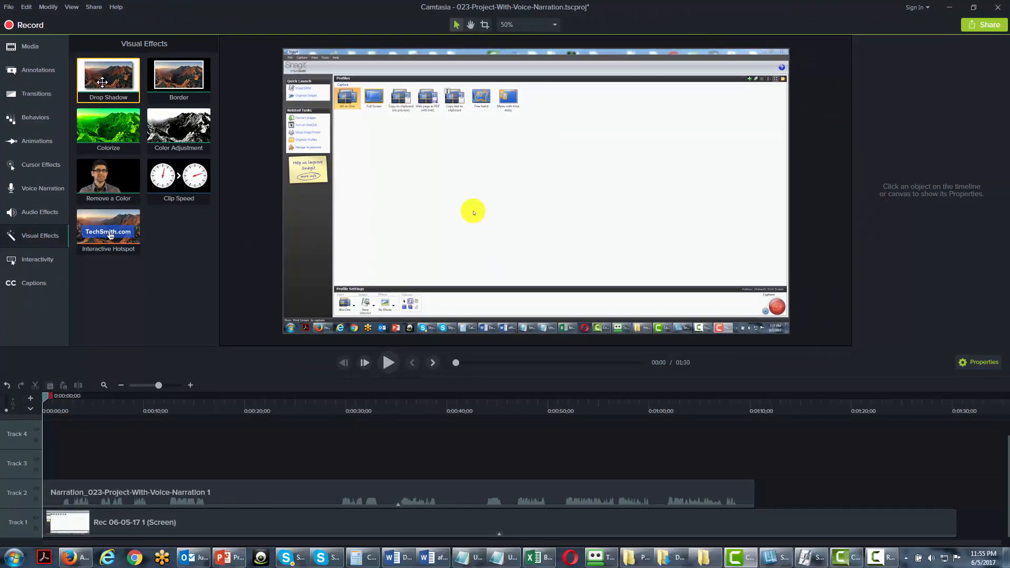
- Add the red Basic speech-bubble callout to the canvas and extend its clip on Track 3 to about 13 seconds
click(44, 70)
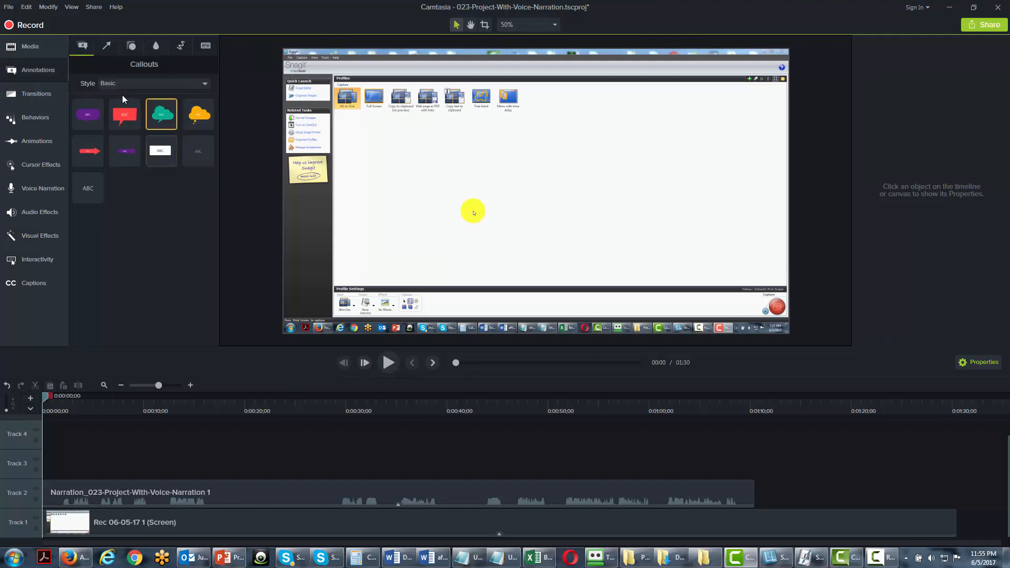
drag(121, 114, 557, 172)
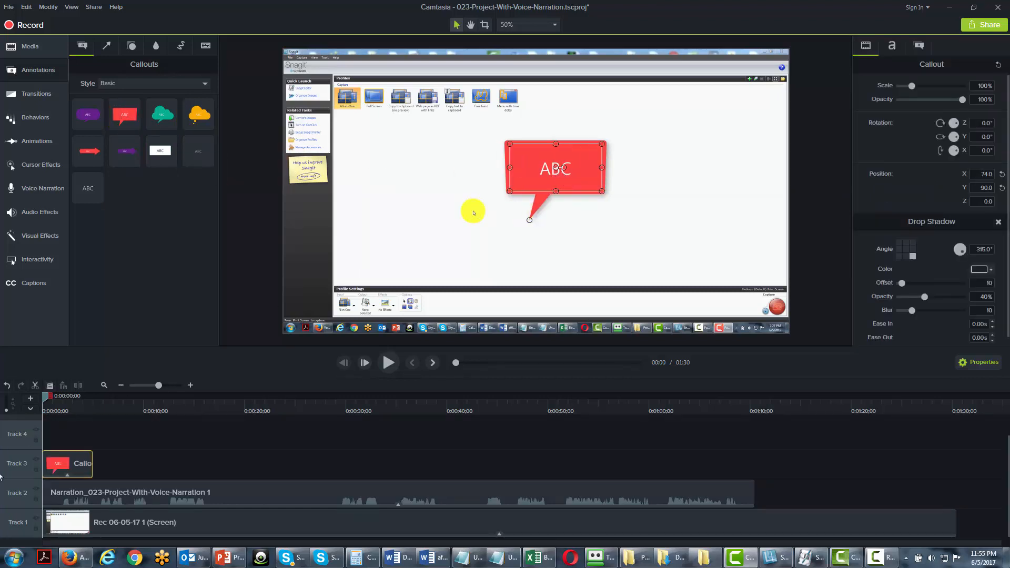
drag(93, 463, 179, 464)
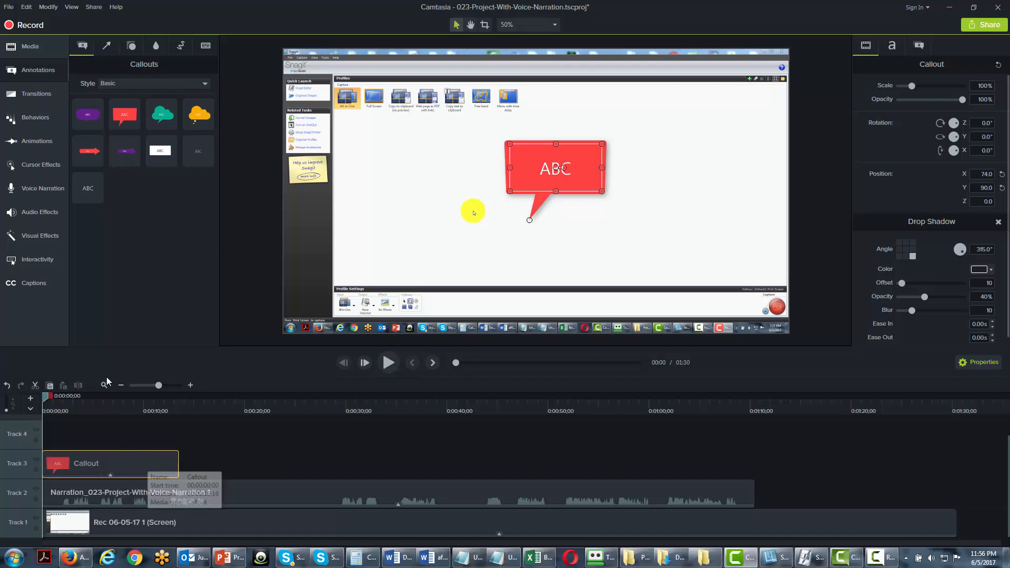
- Apply a Drop Shadow to the callout with offset 56, adjust its opacity, blur and ease-in, and disable Track 3
click(33, 237)
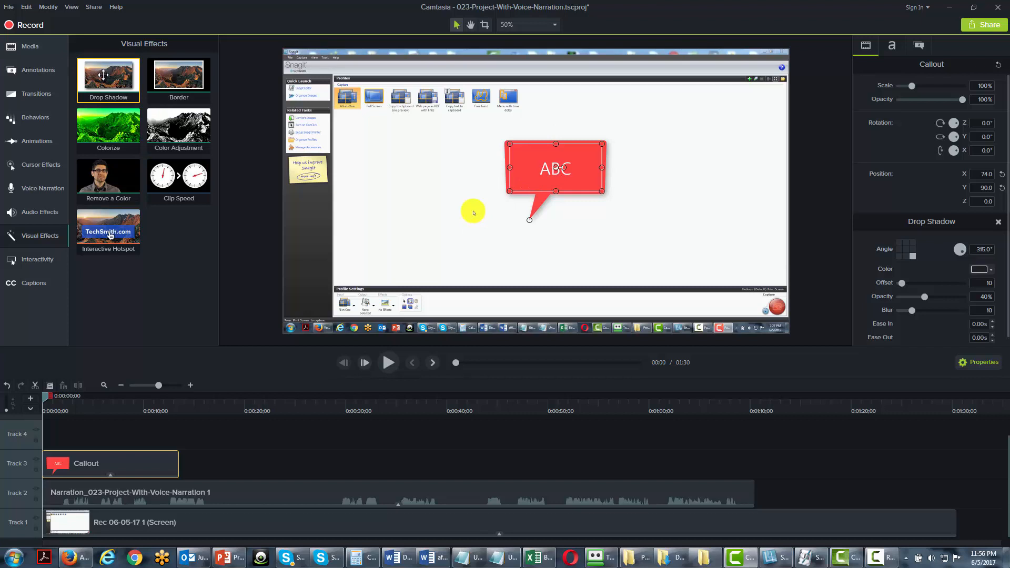
drag(103, 75, 74, 465)
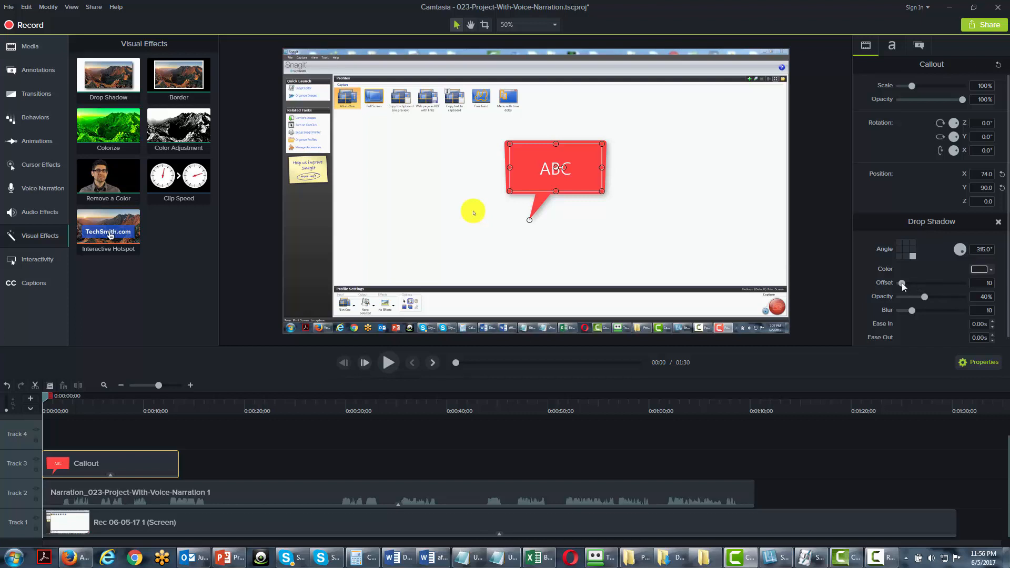
drag(903, 285, 913, 284)
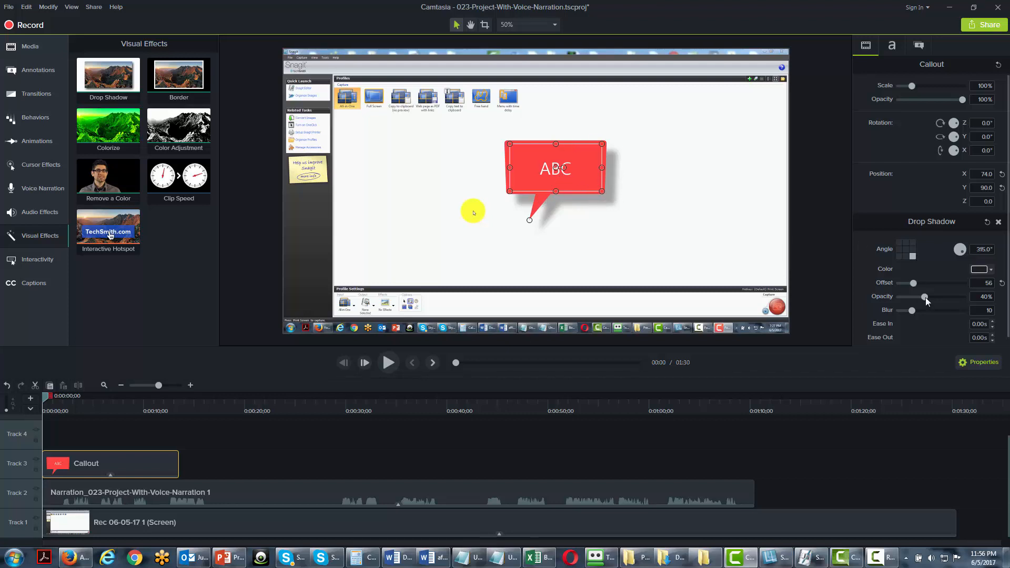
mouse_move(926, 298)
mouse_down()
mouse_move(945, 295)
mouse_move(927, 298)
mouse_up()
mouse_move(915, 311)
mouse_down()
mouse_move(938, 309)
mouse_move(920, 311)
mouse_up()
click(981, 325)
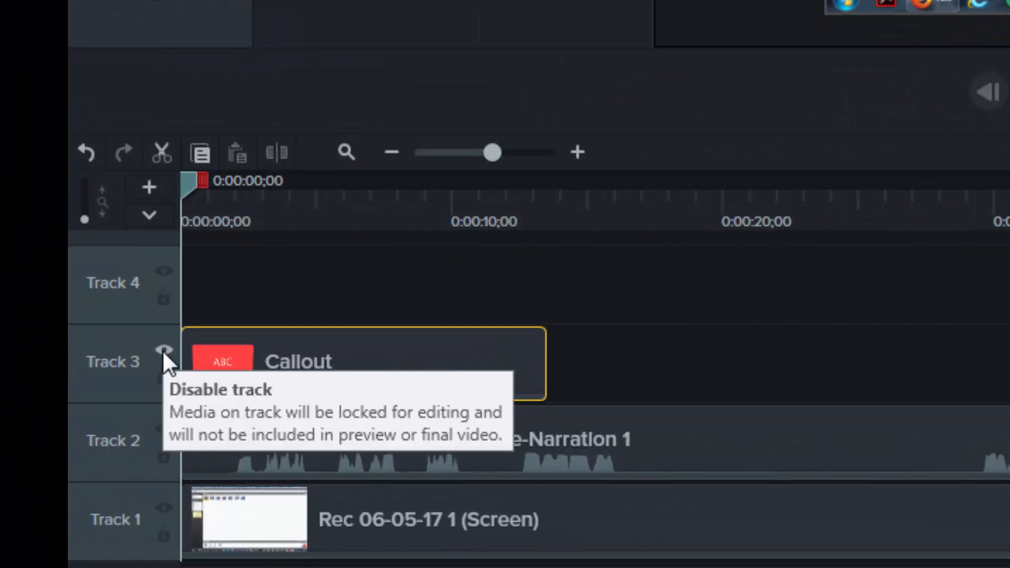
click(163, 350)
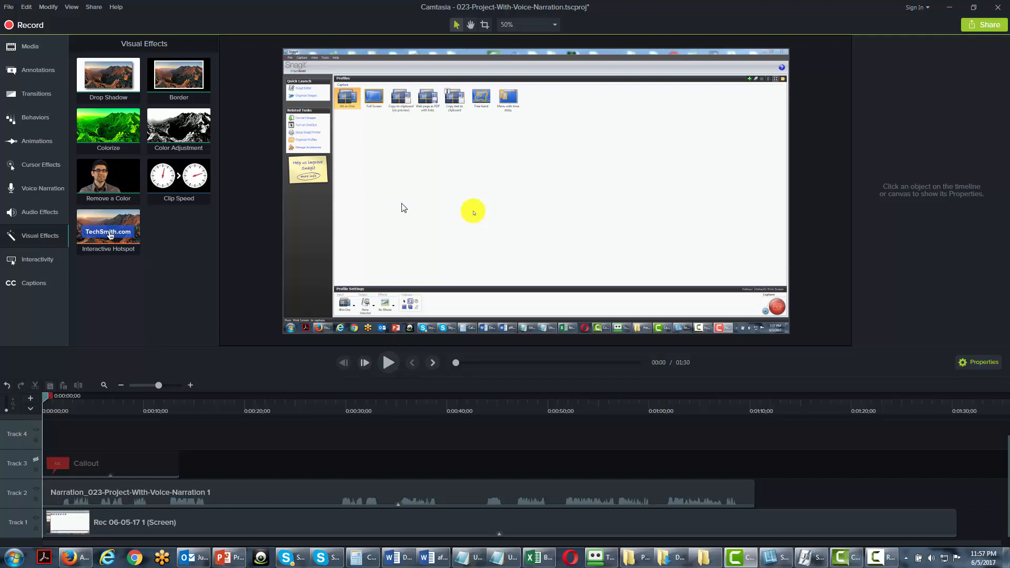
- Add mountain.jpg from the media bin to the canvas and scale it down to about 66%
click(24, 46)
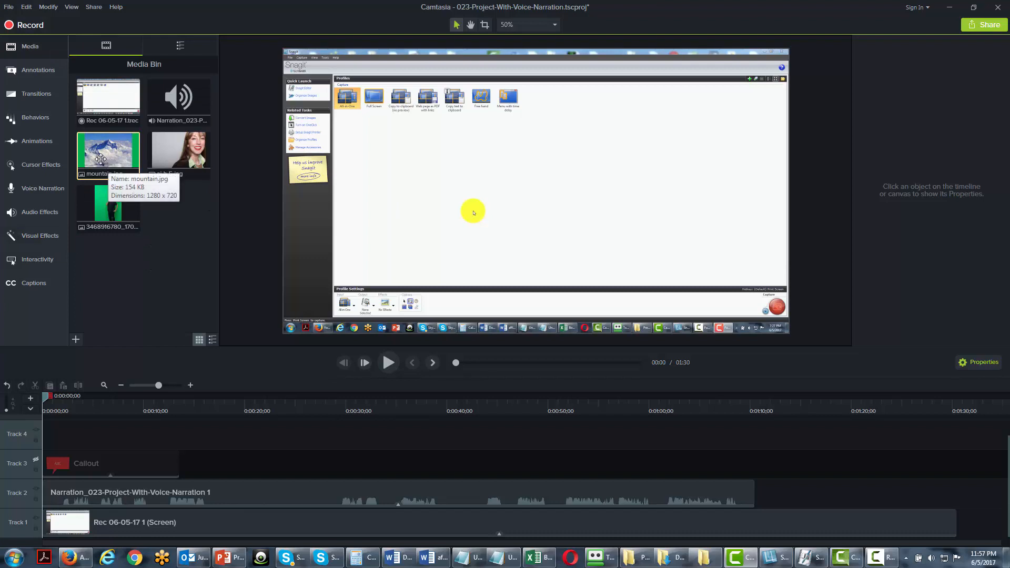
drag(102, 158, 562, 181)
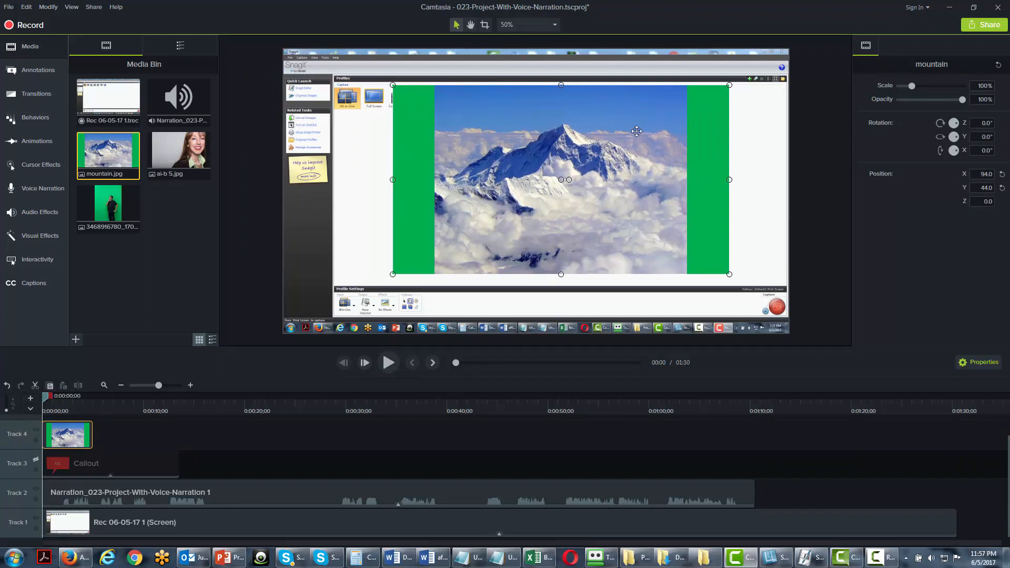
drag(731, 83, 589, 158)
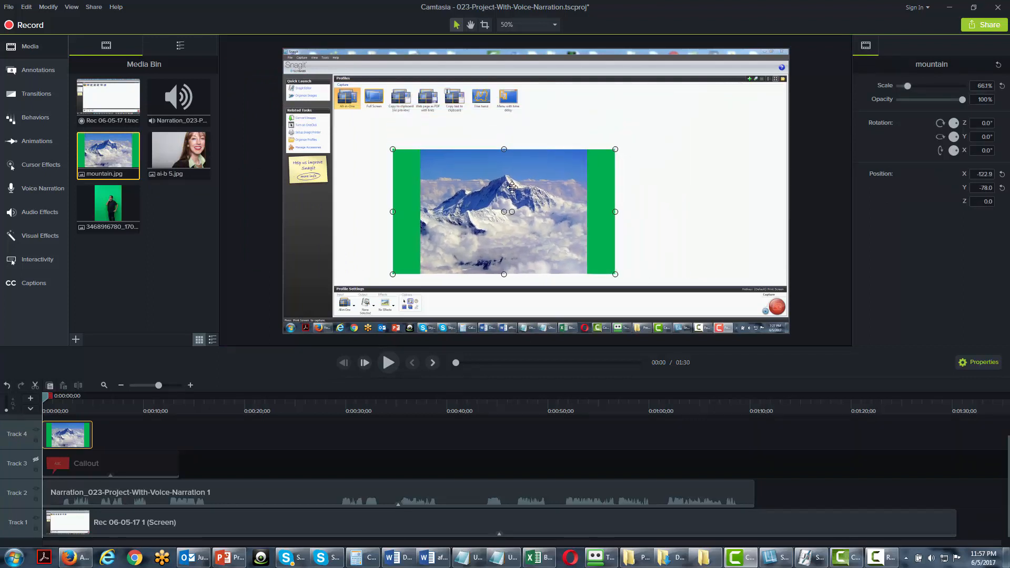
- Extend the mountain clip to about 21 seconds and reposition the image to about X 91, Y 20
drag(533, 175, 590, 137)
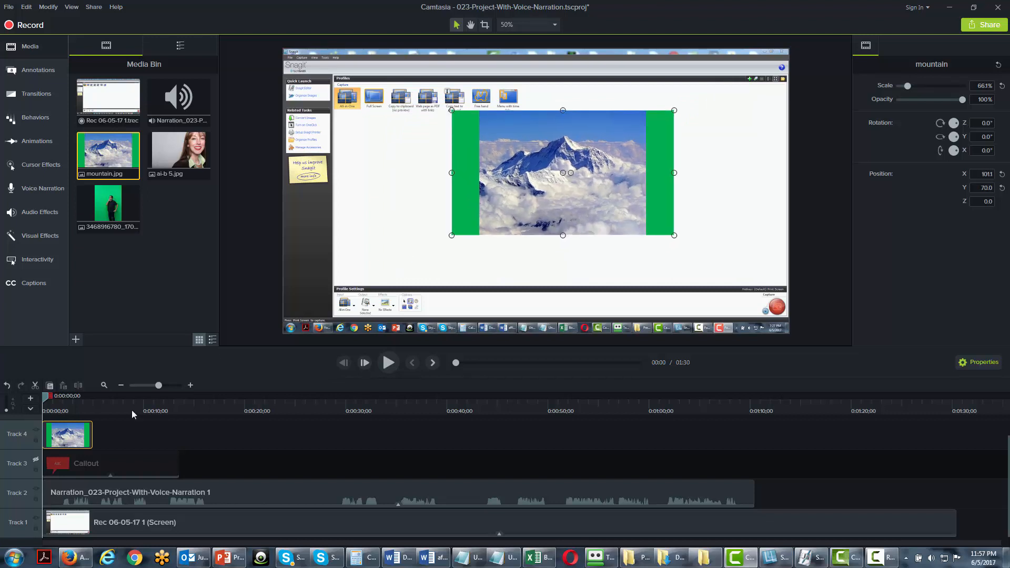
drag(93, 434, 256, 433)
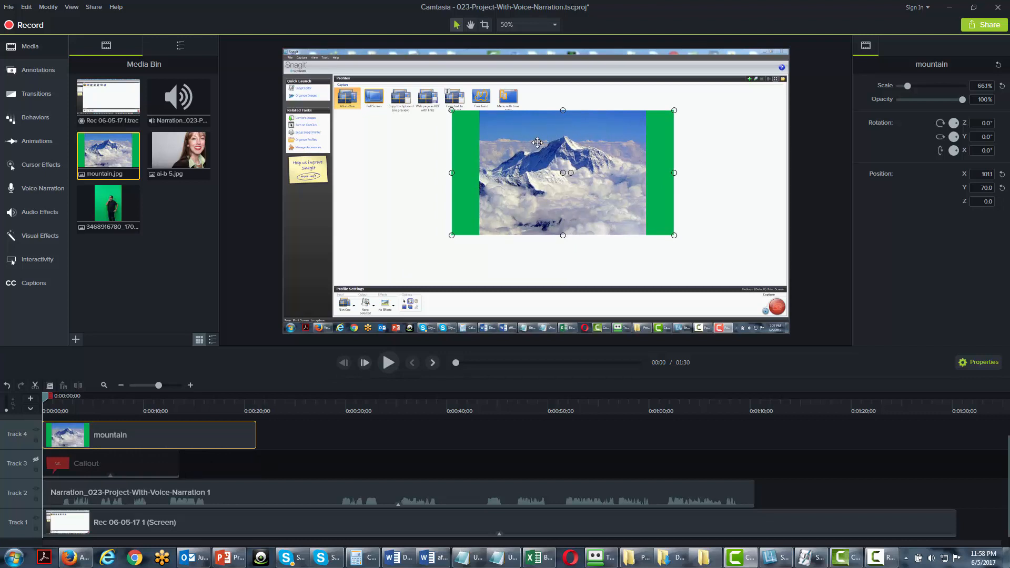
drag(532, 130, 487, 128)
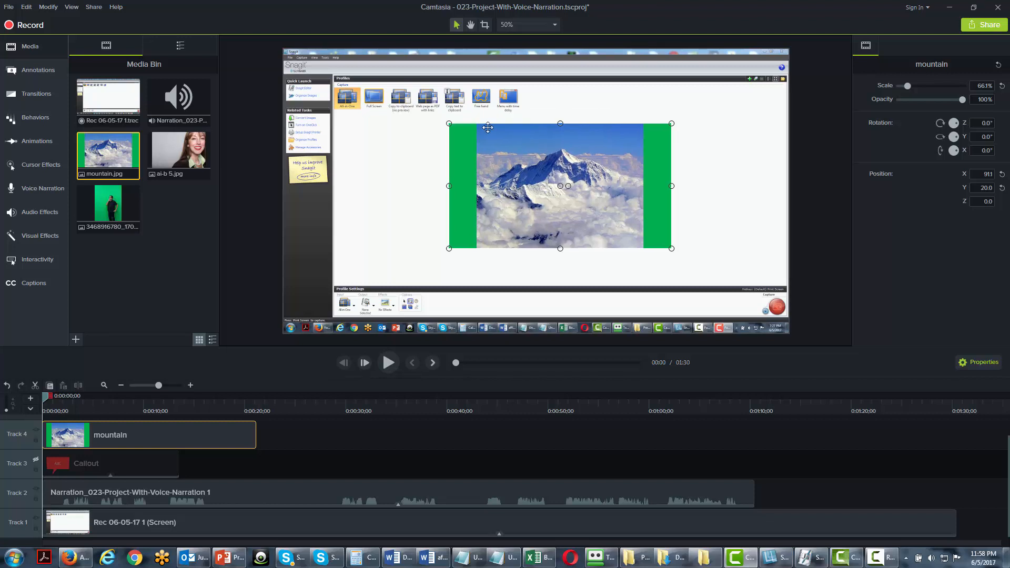
- Apply a purple Border with thickness 9 to the mountain clip and disable Track 4
click(58, 241)
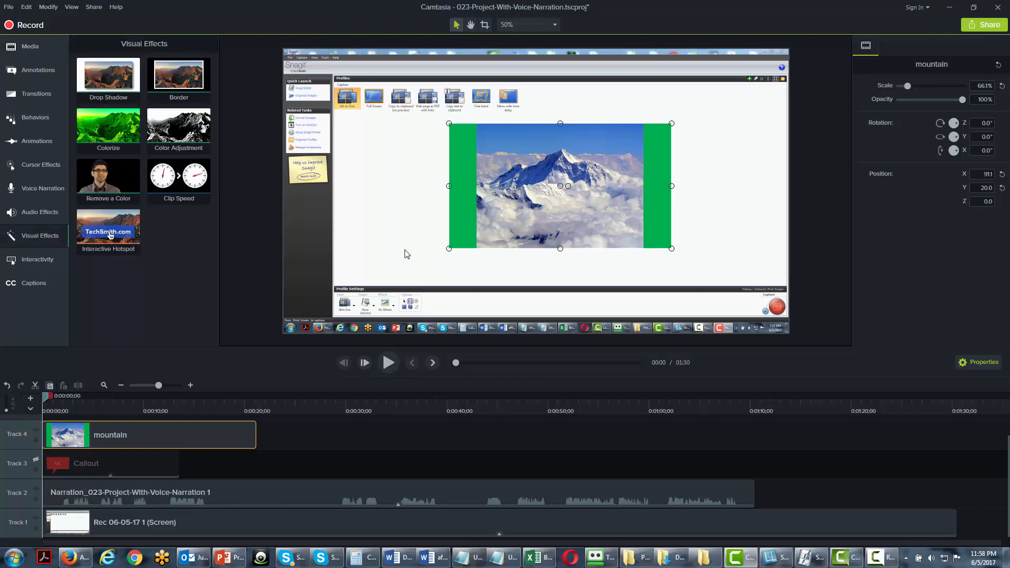
drag(173, 73, 110, 431)
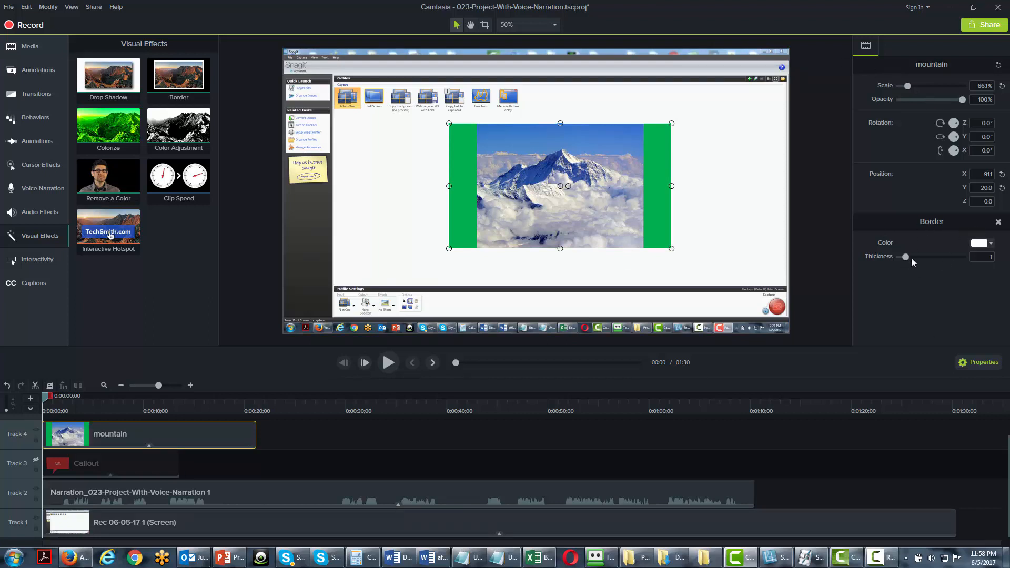
click(991, 244)
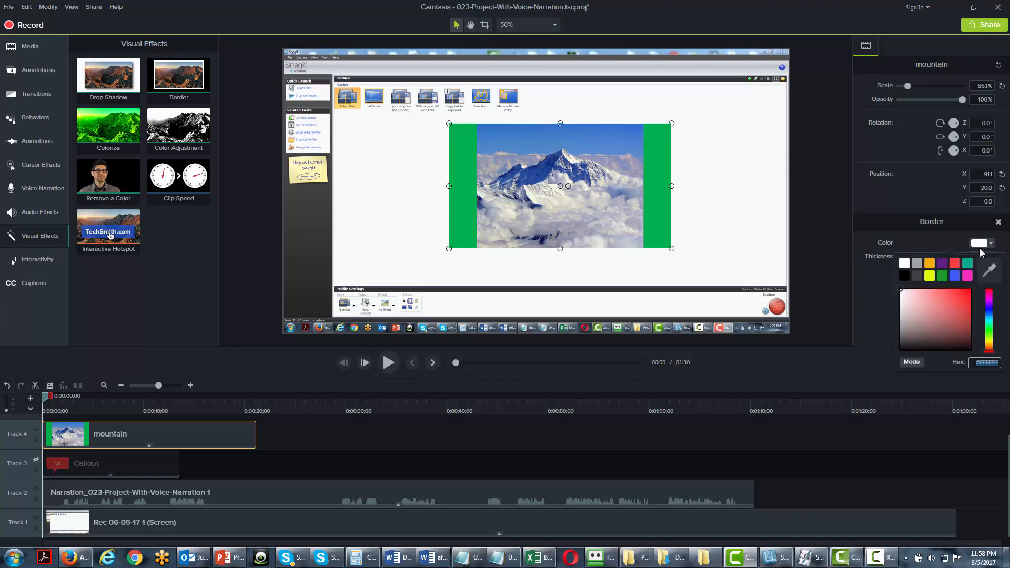
click(943, 264)
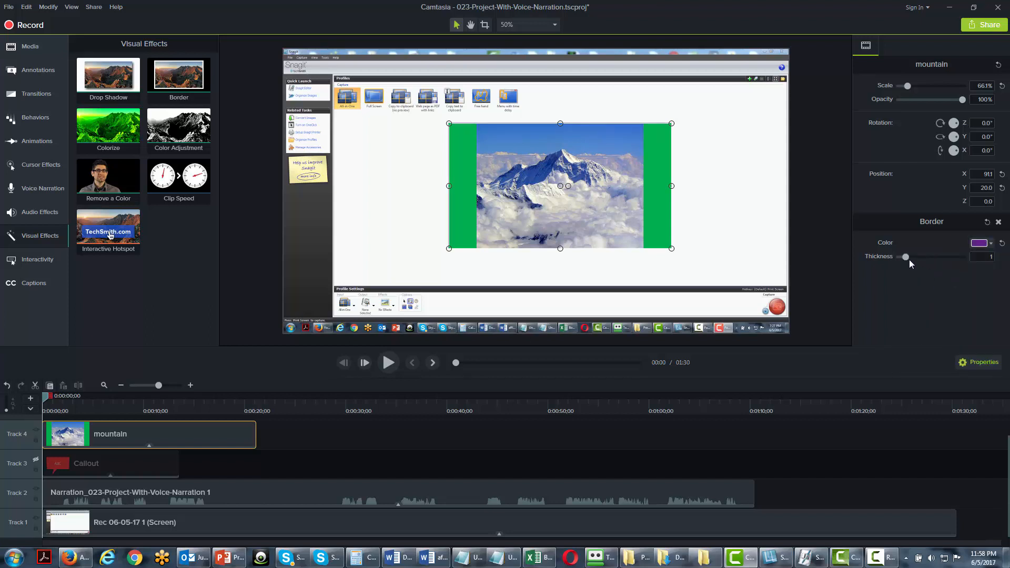
drag(913, 256, 958, 255)
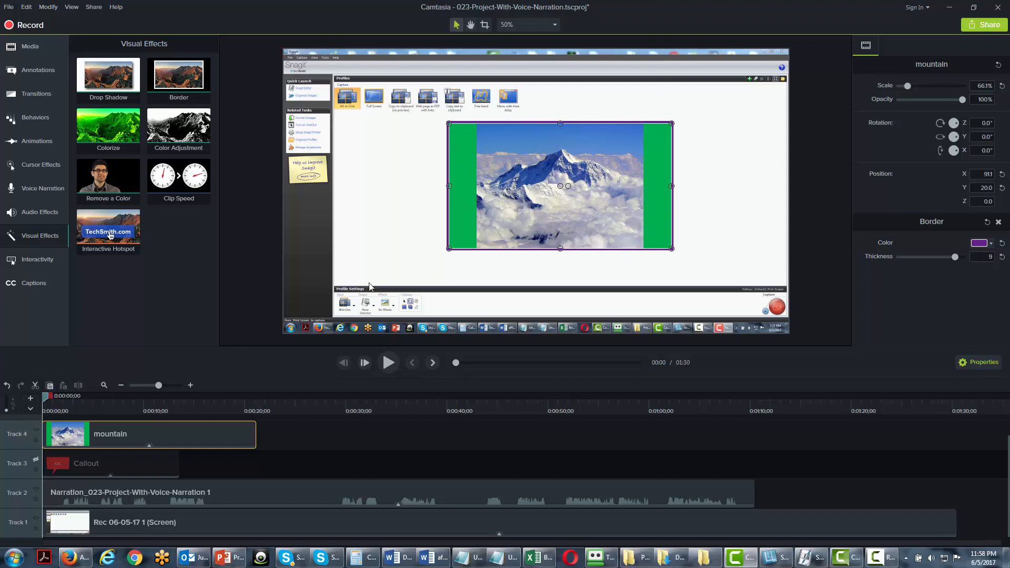
click(35, 430)
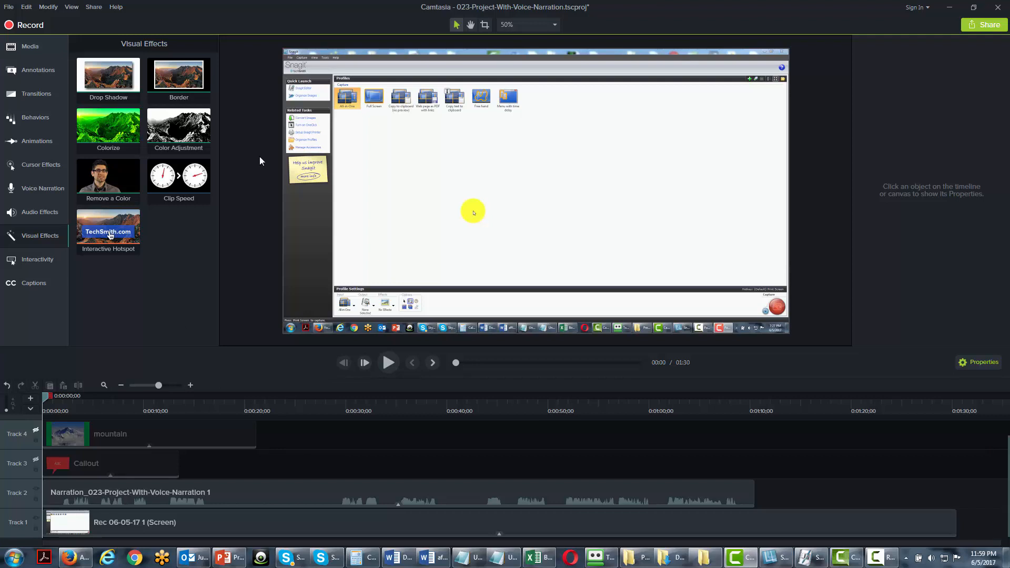
- Try the Colorize effect on the Track 1 screen recording in red at 31% amount, and remove the effect
click(105, 122)
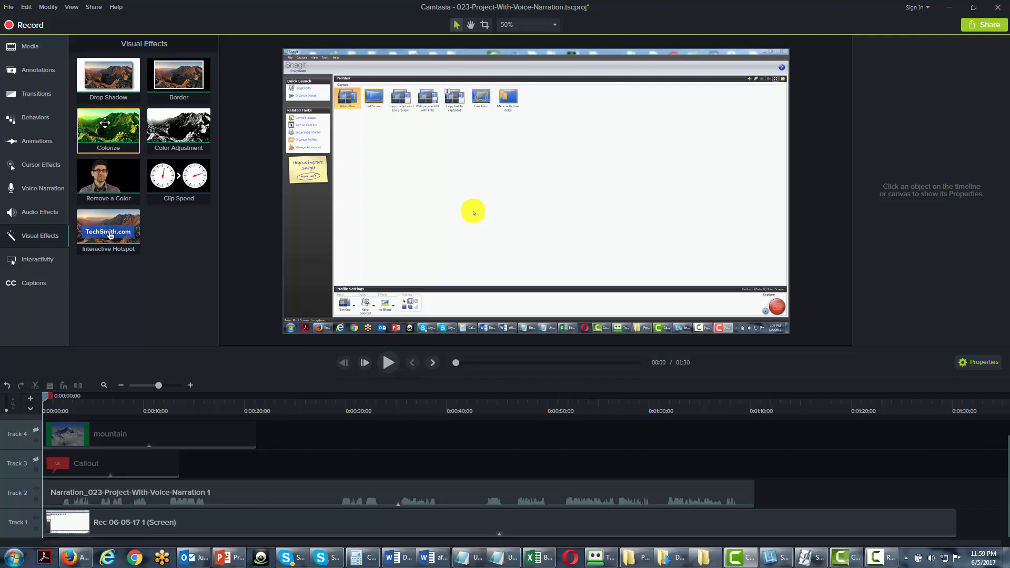
drag(105, 123, 65, 520)
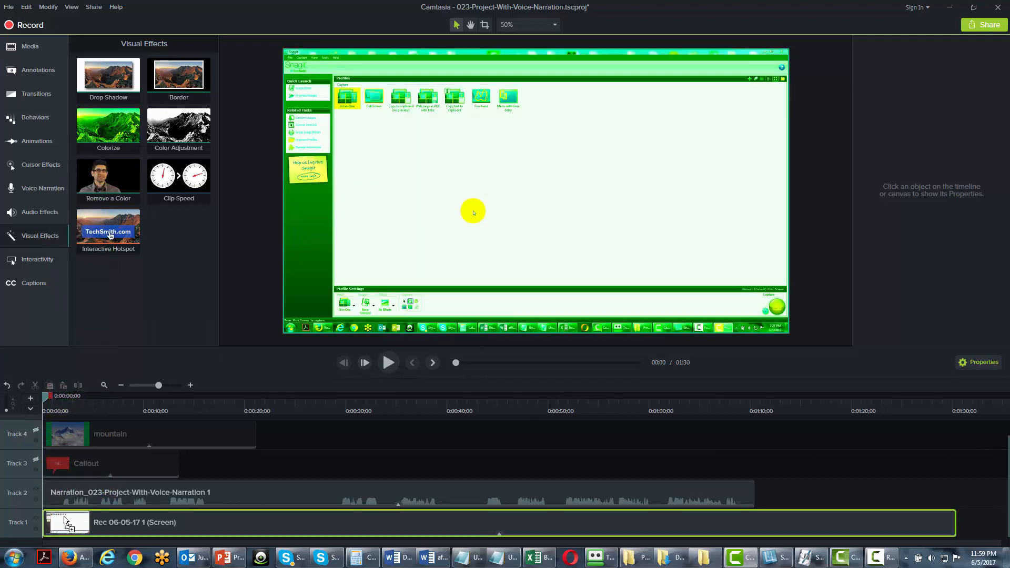
drag(65, 521, 65, 522)
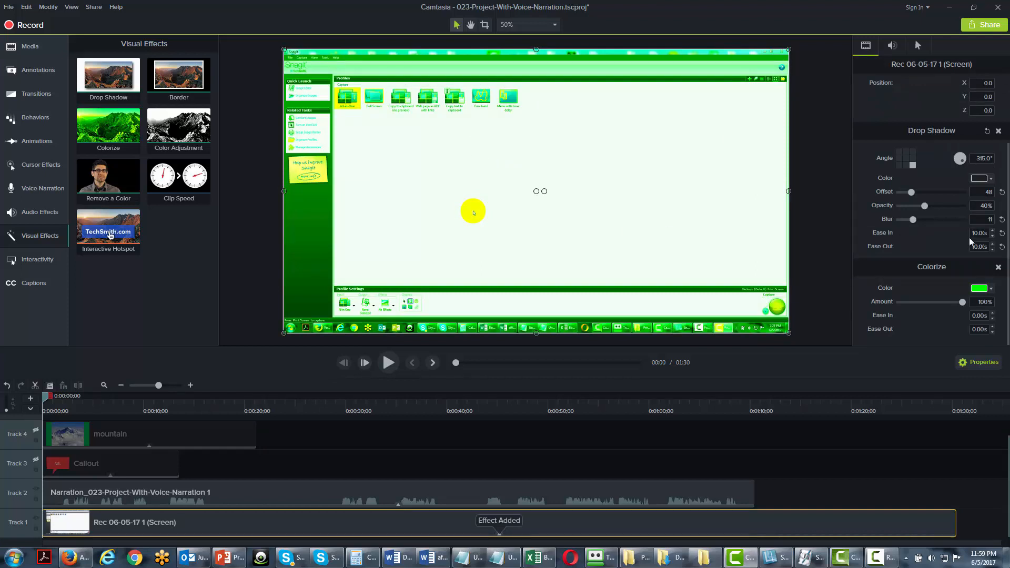
click(990, 288)
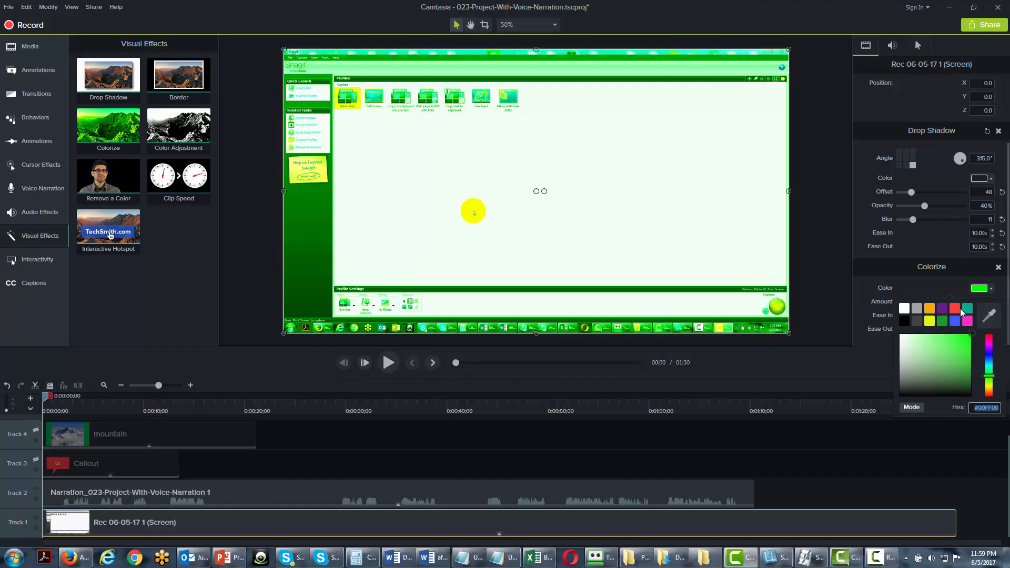
click(957, 309)
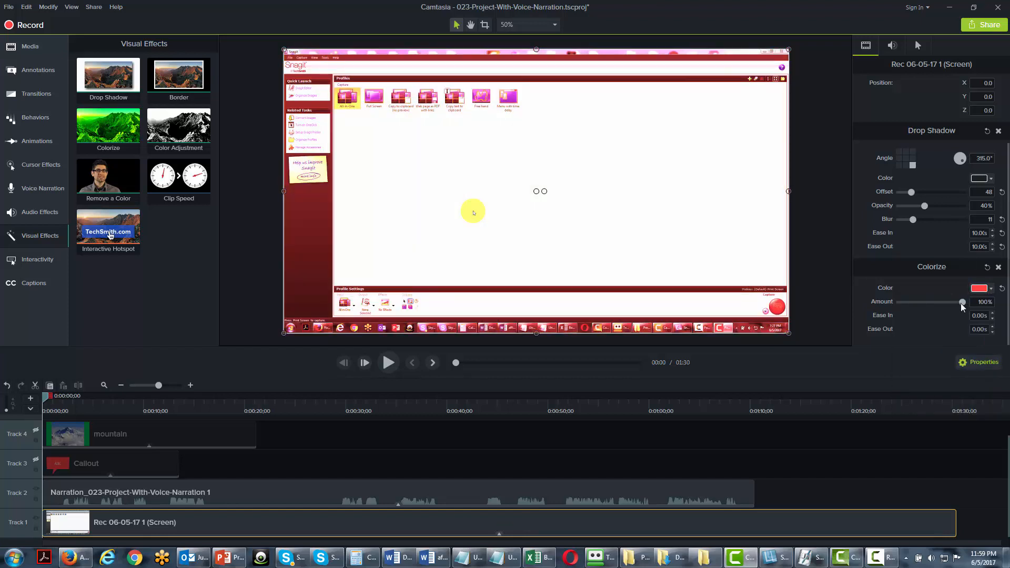
drag(961, 303, 920, 303)
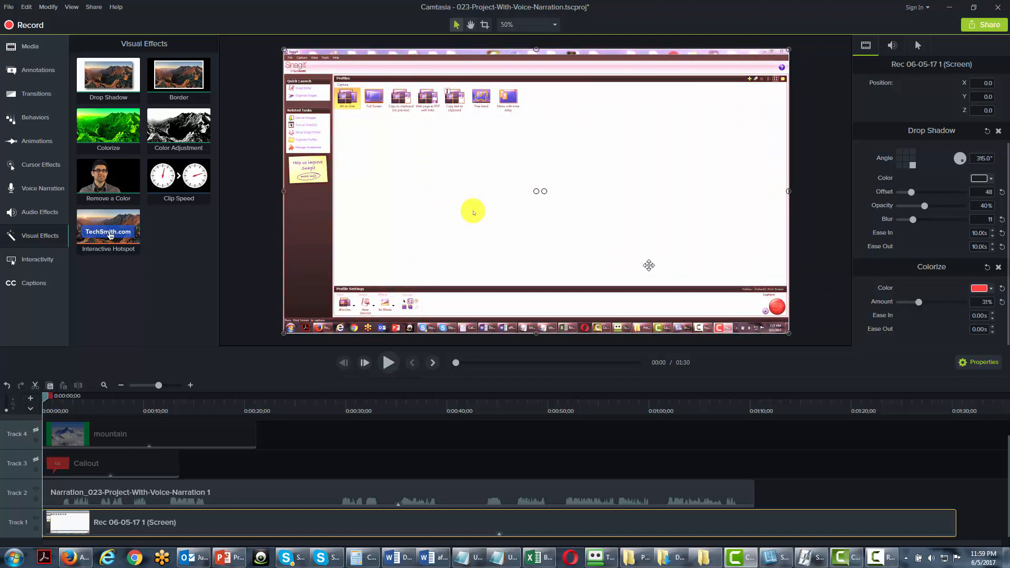
click(999, 268)
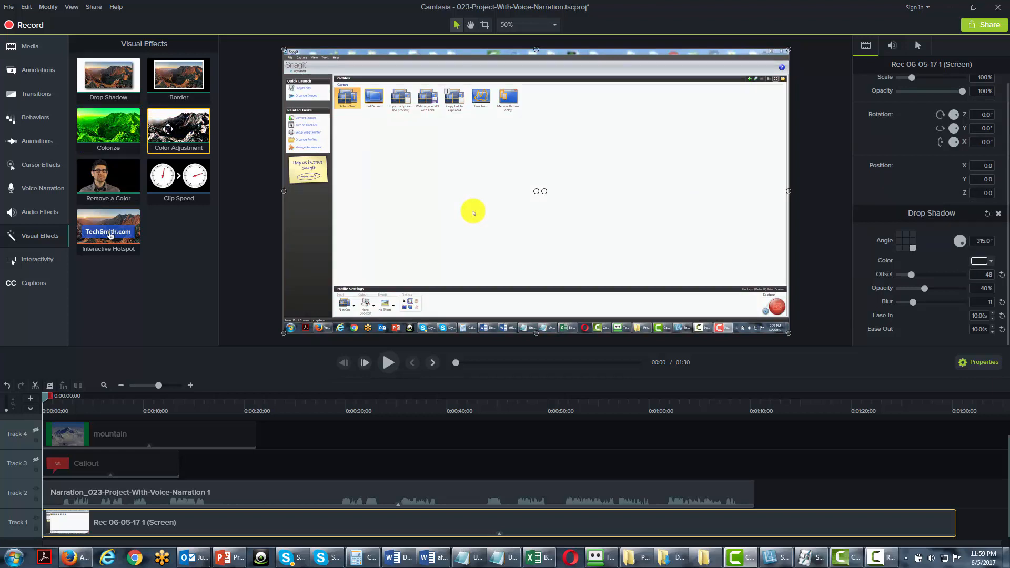
- Try Color Adjustment on the screen recording with brightness -48, contrast 126 and saturation 10, and remove the effect
drag(170, 129, 106, 516)
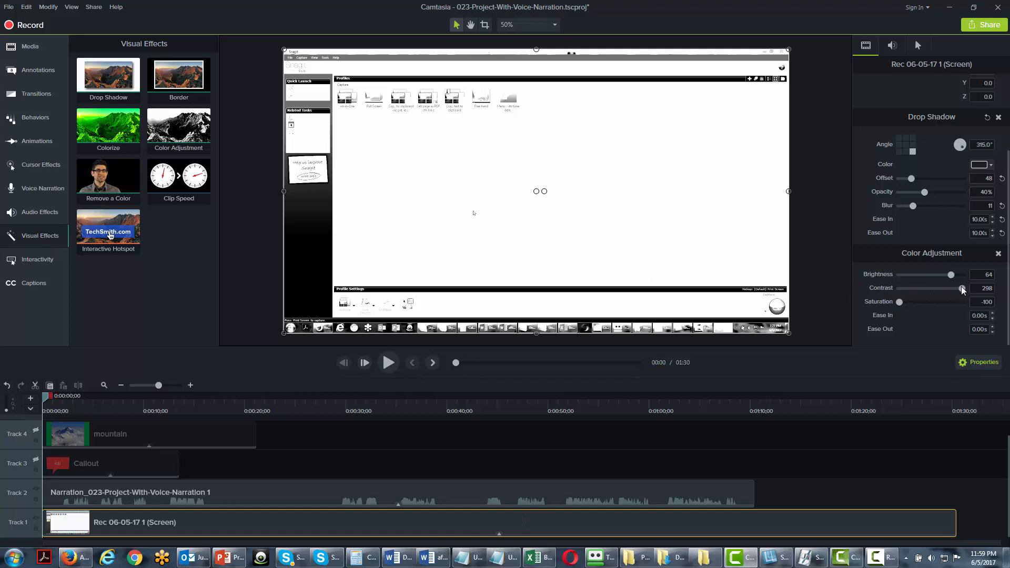
mouse_move(949, 293)
mouse_down()
mouse_move(933, 295)
mouse_move(965, 291)
mouse_up()
drag(898, 301, 967, 273)
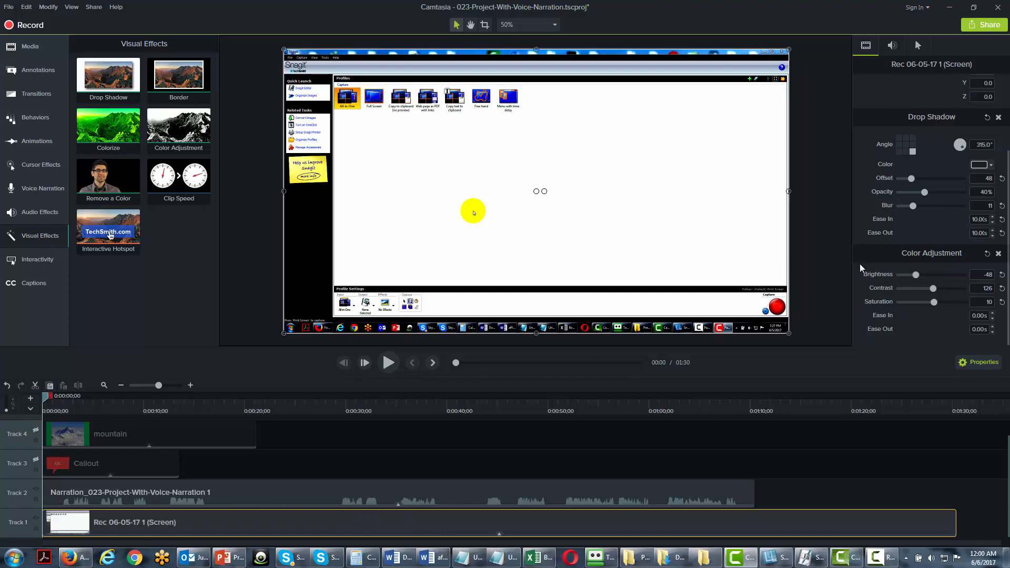
click(999, 253)
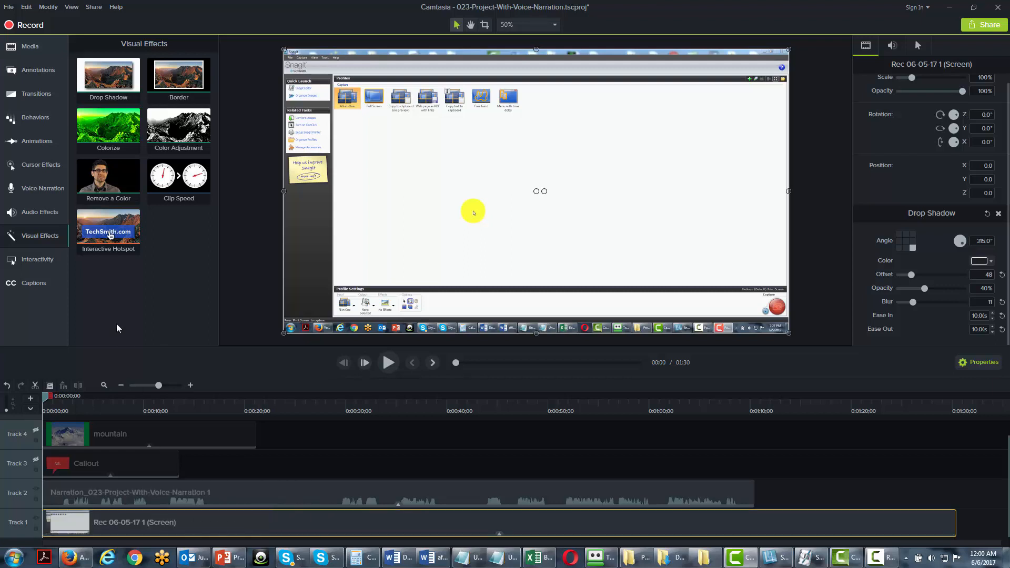
- Add the green-screen image of the standing man to the timeline at the playhead and extend its clip to about 45 seconds
click(35, 49)
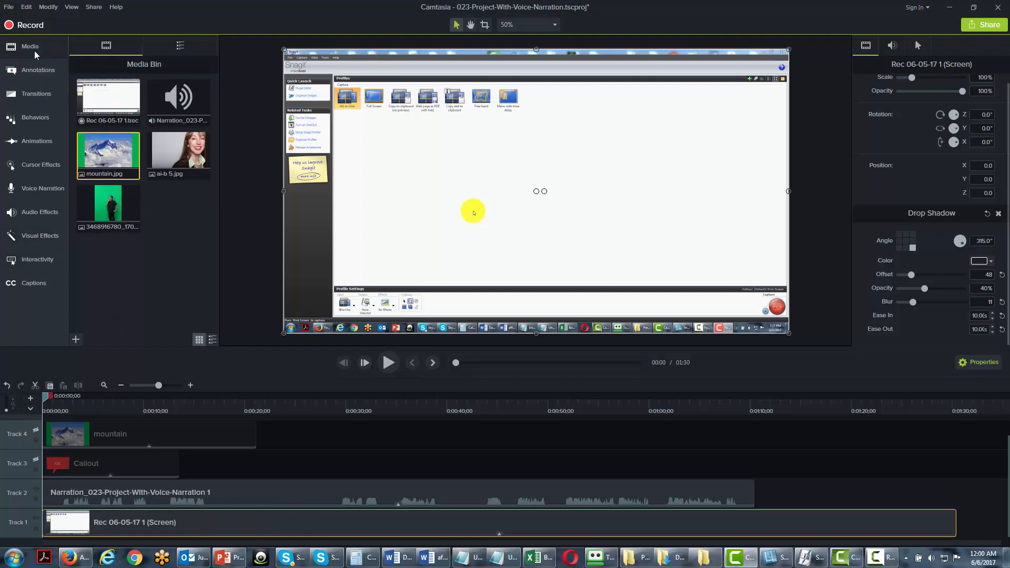
click(115, 216)
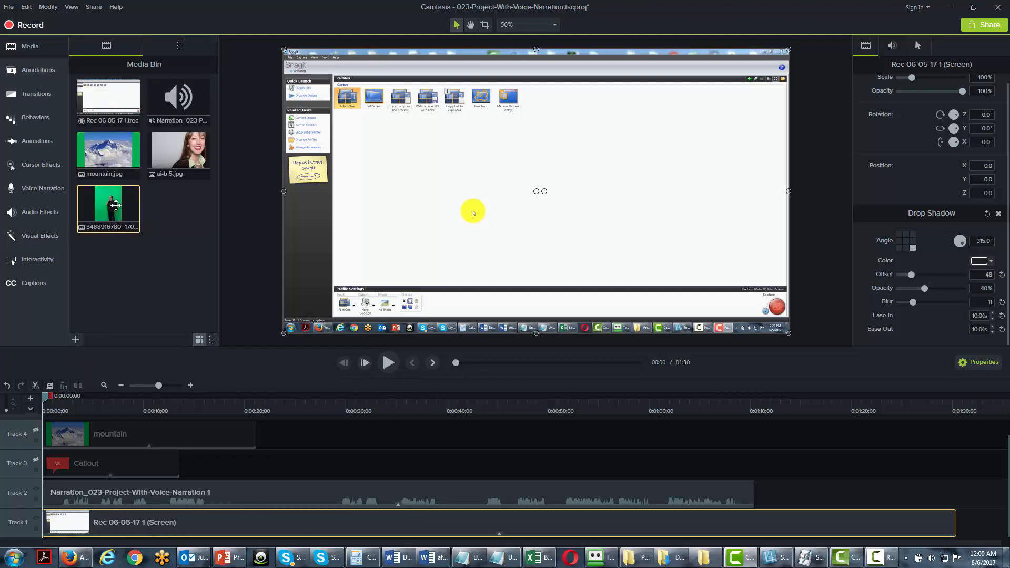
right_click(117, 210)
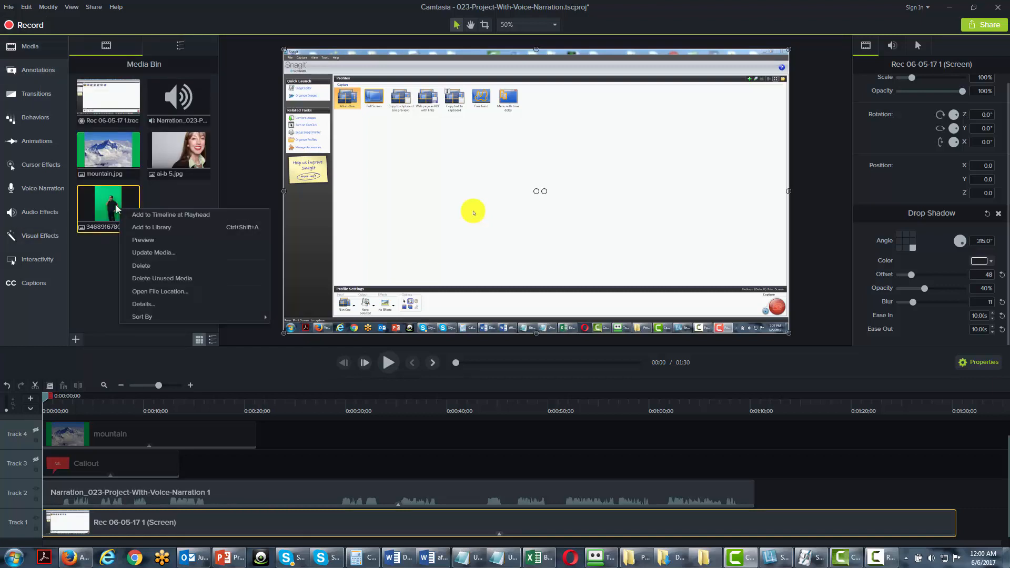
click(146, 213)
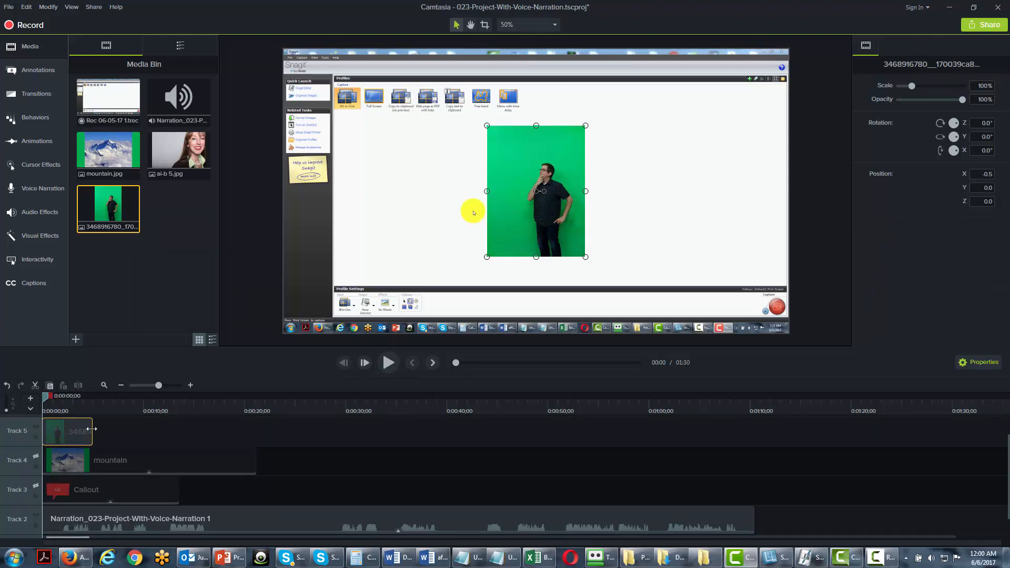
drag(93, 430, 497, 426)
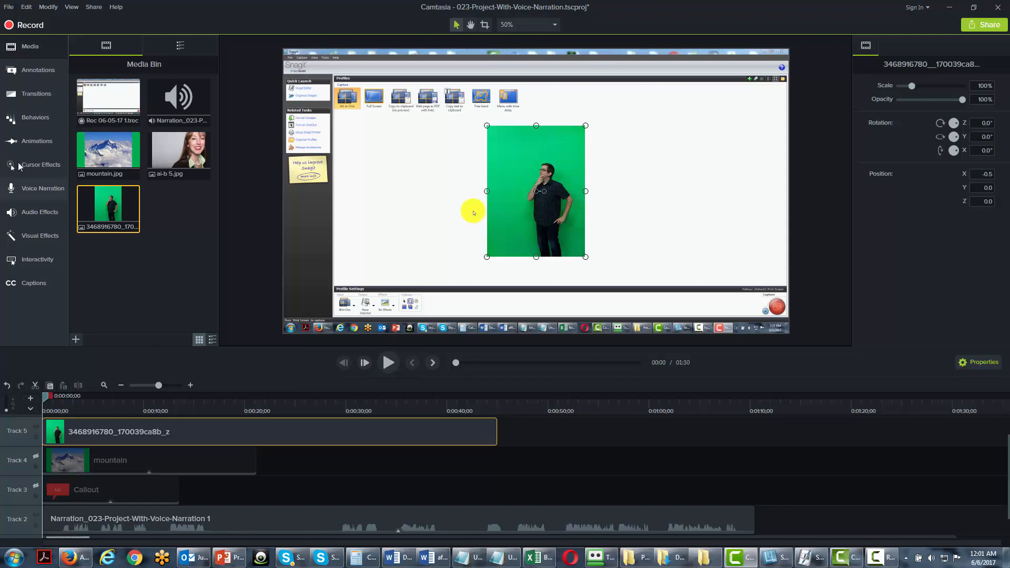
- Apply Remove a Color to the green-screen clip on Track 5 and sample the green #02C876 from its backdrop
click(33, 236)
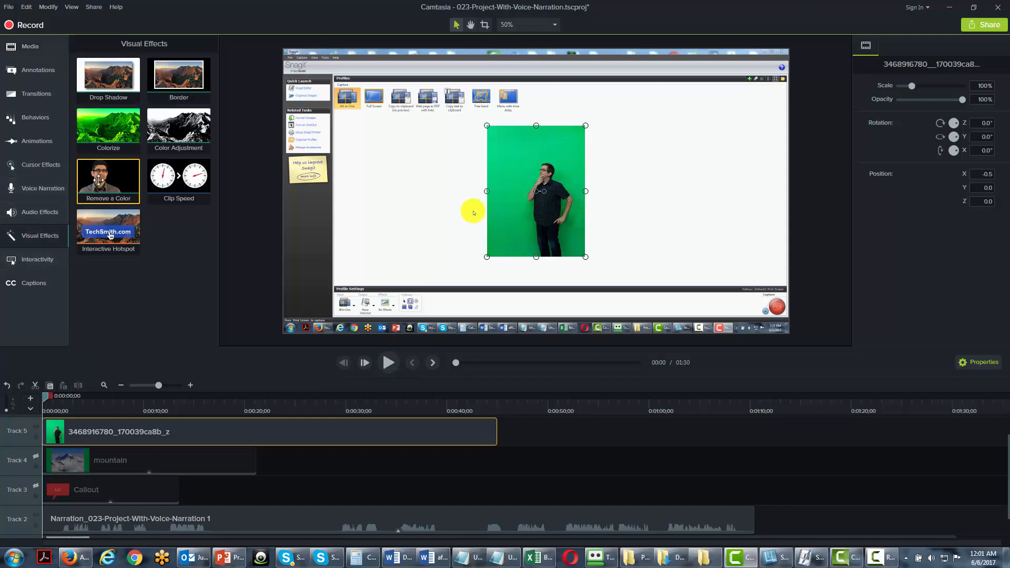
drag(100, 182, 95, 426)
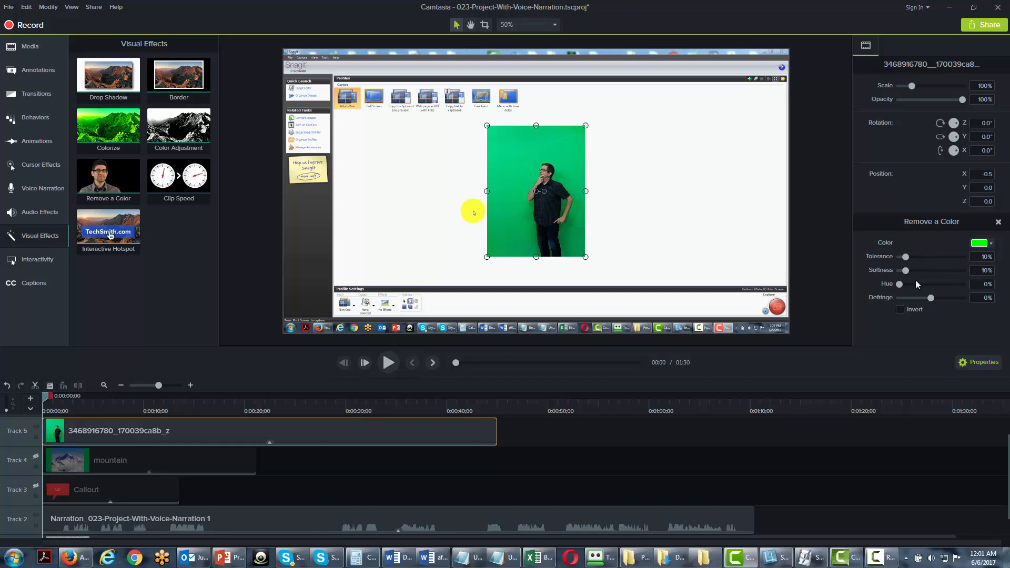
click(992, 245)
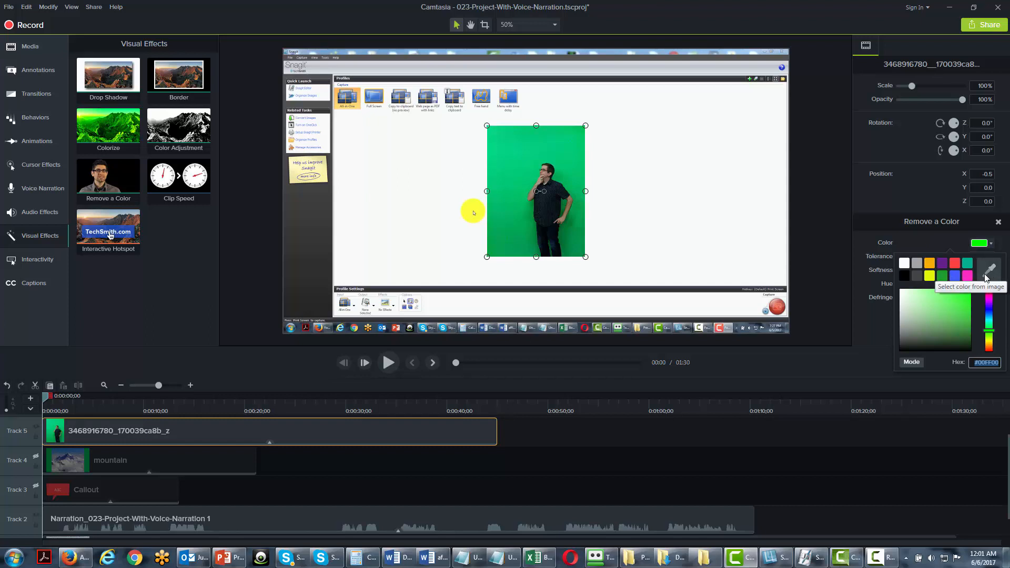
click(986, 278)
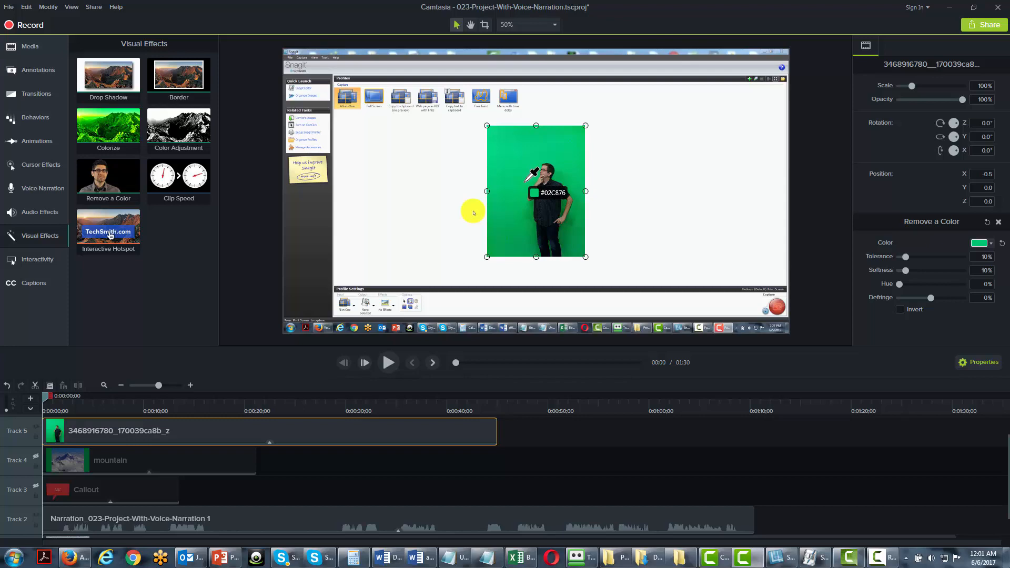
click(533, 174)
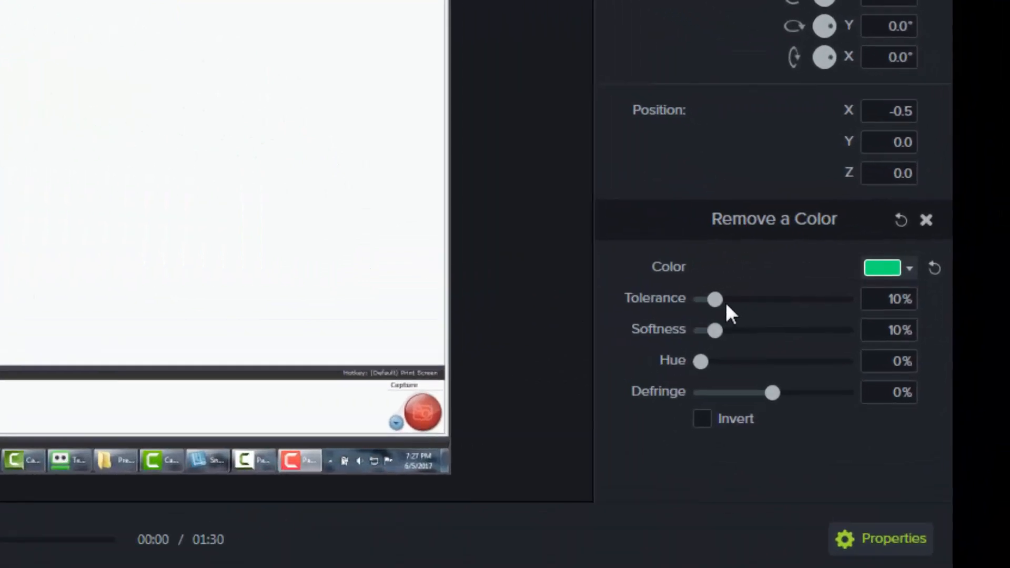
- Set the Remove a Color tolerance to 41% and softness to 11% so the green backdrop drops out cleanly
drag(721, 301, 765, 295)
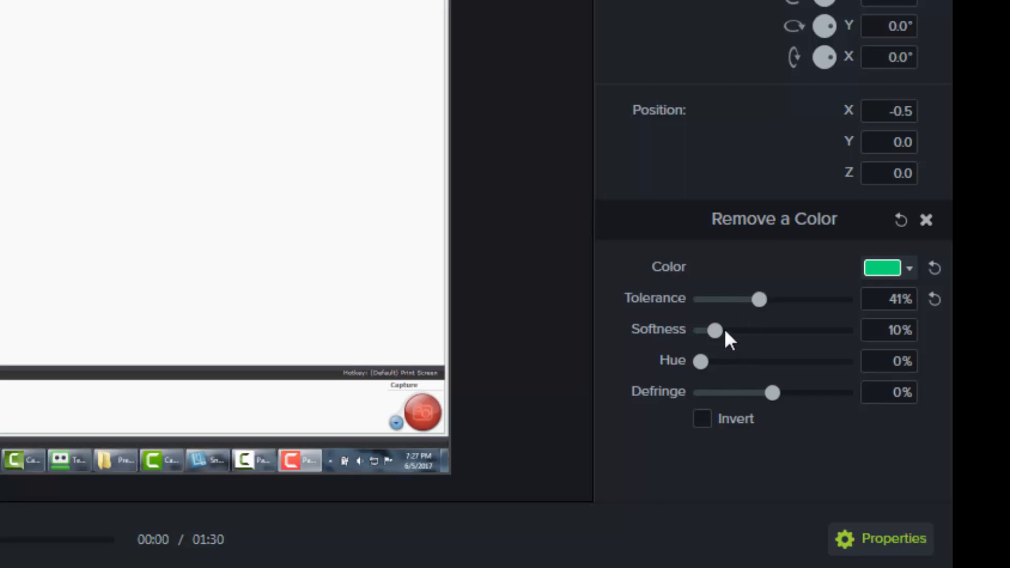
drag(722, 328, 743, 325)
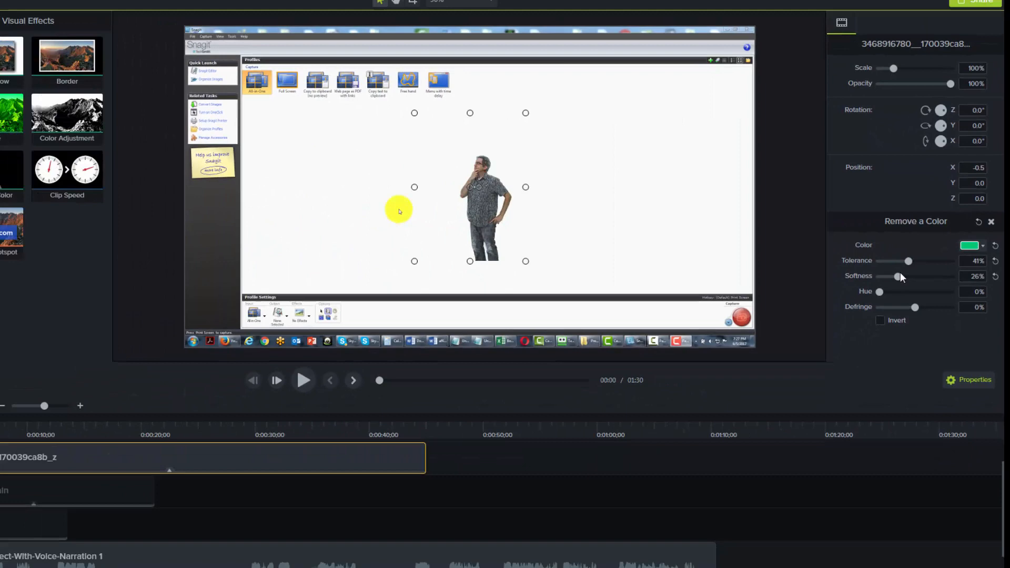
drag(901, 272, 892, 273)
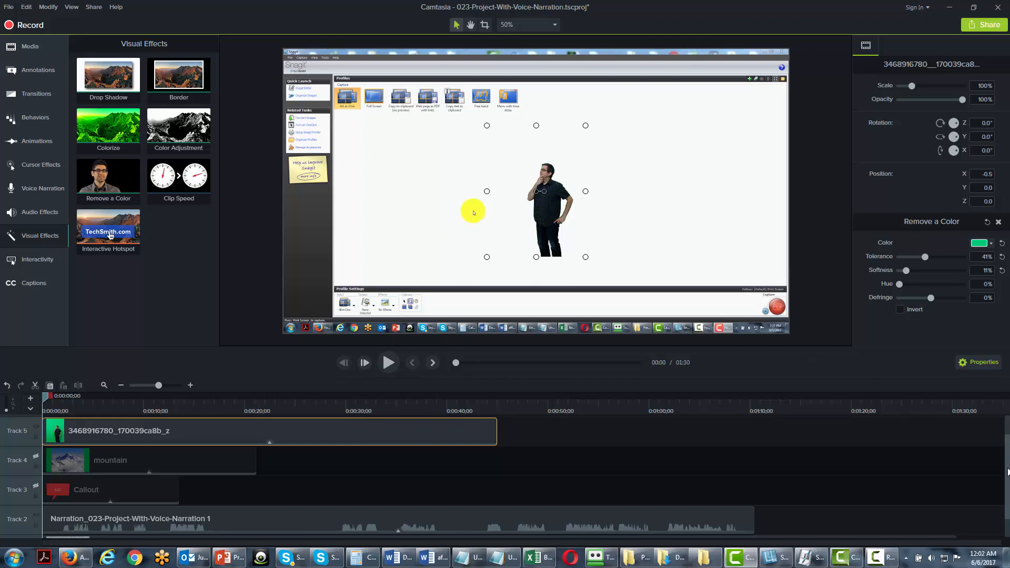
- Apply Clip Speed to the Track 1 screen recording, try a duration of 1 minute 50 seconds, and enter a shorter one
scroll(505, 477, down, 1)
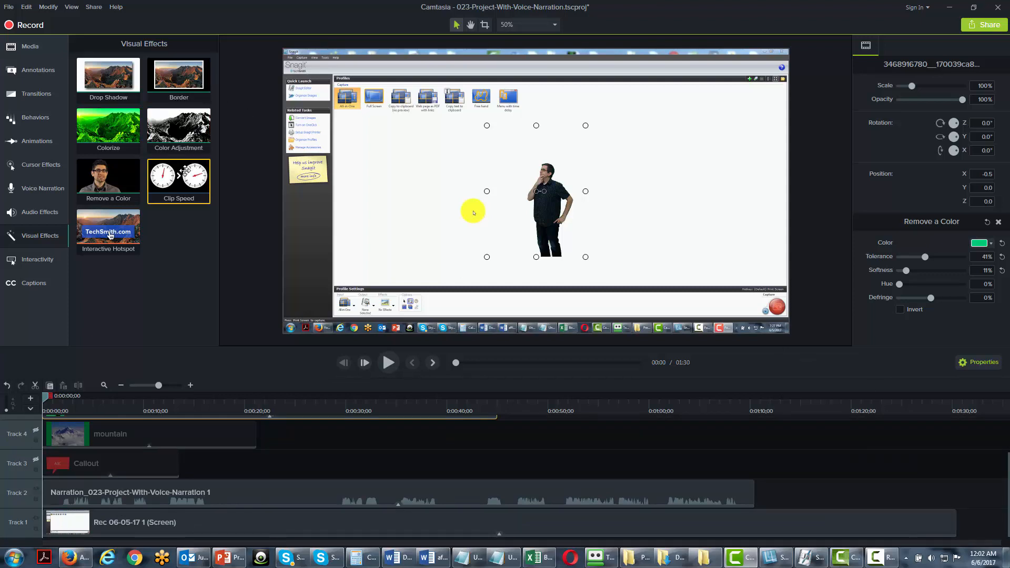
drag(185, 171, 159, 513)
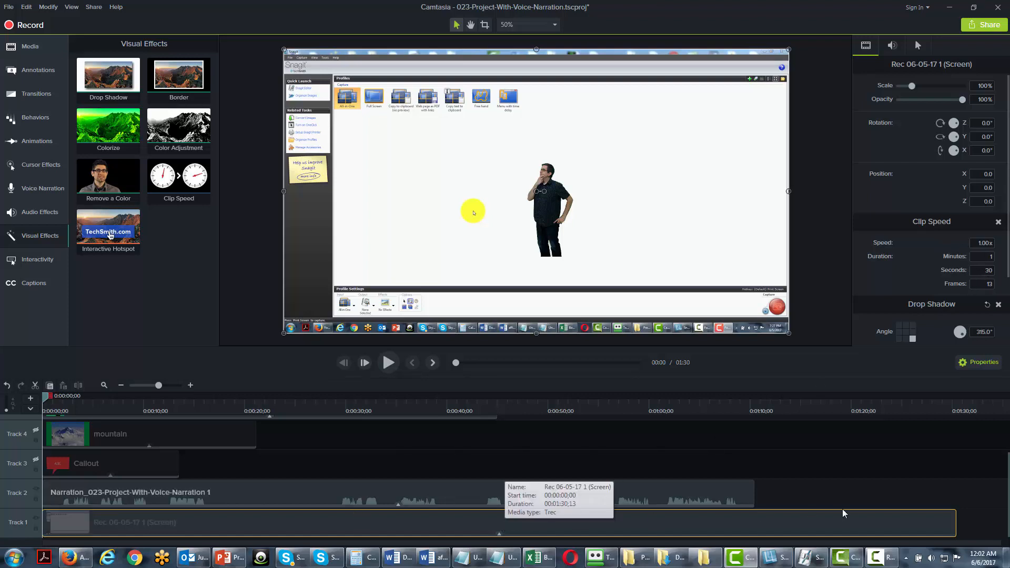
click(986, 270)
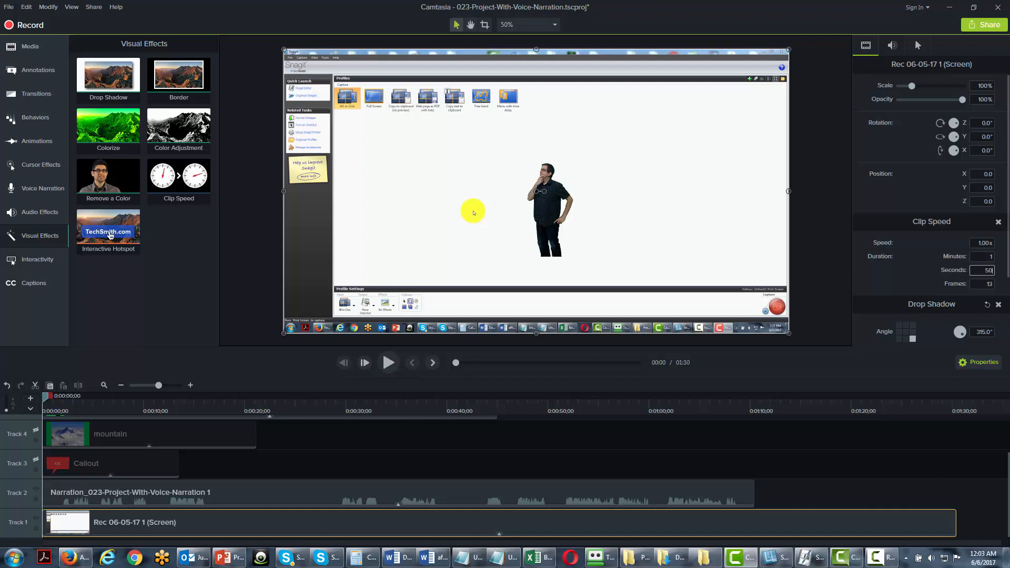
key(Return)
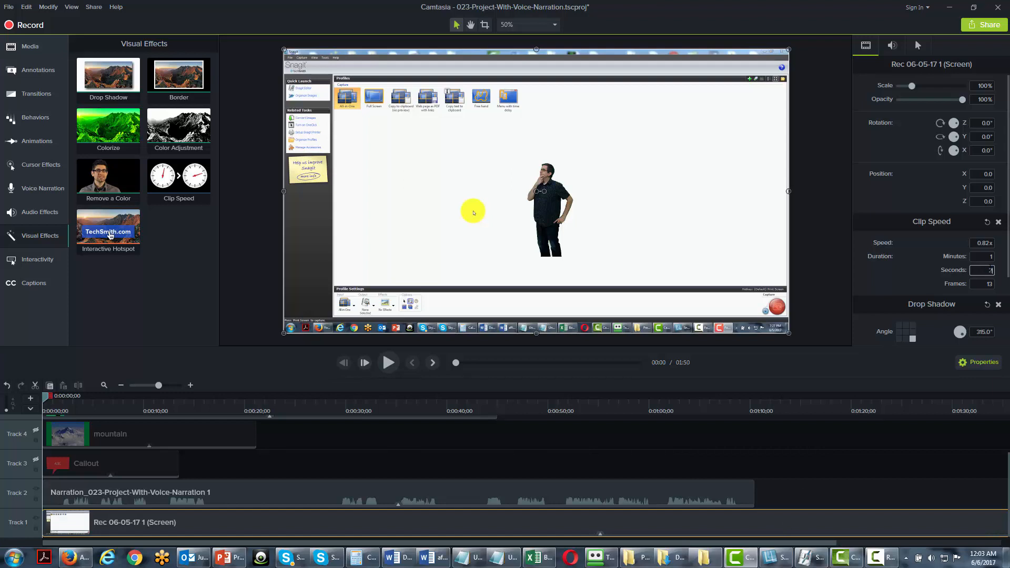
key(Return)
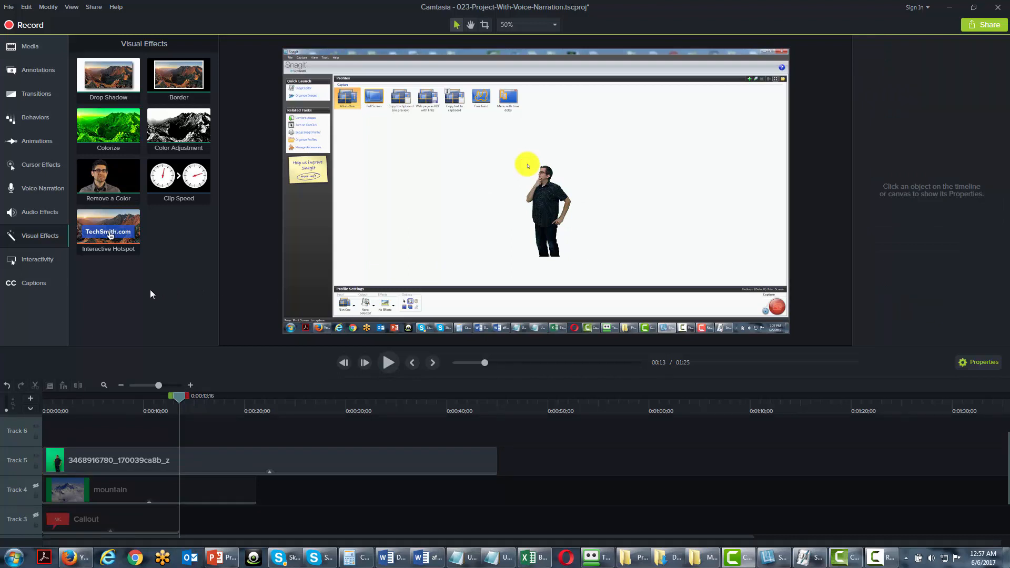
- Add a transparent interactive hotspot at the playhead and a white rectangular callout beside the man reading "Click To Continue"
click(28, 71)
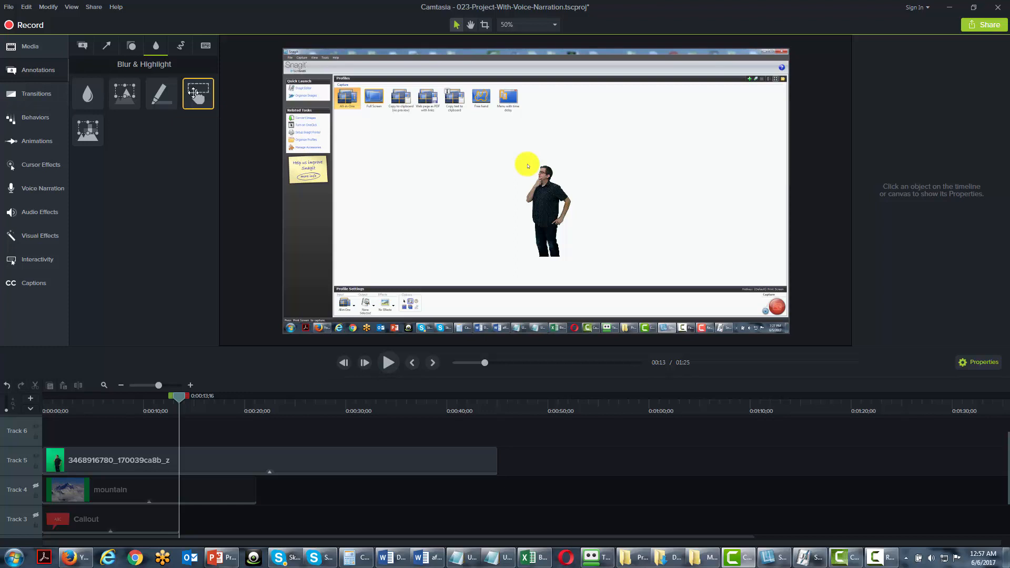
click(213, 103)
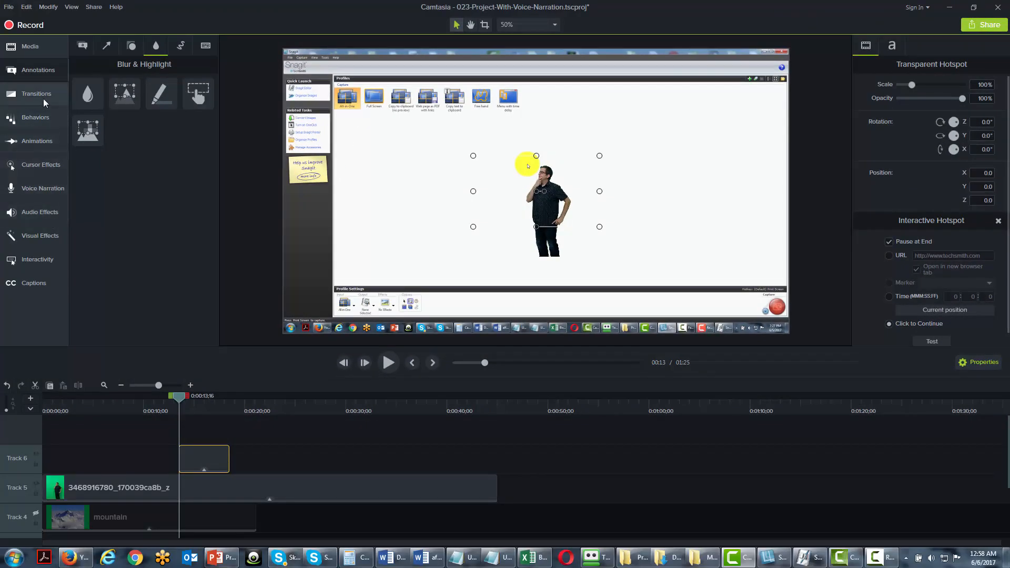
click(82, 45)
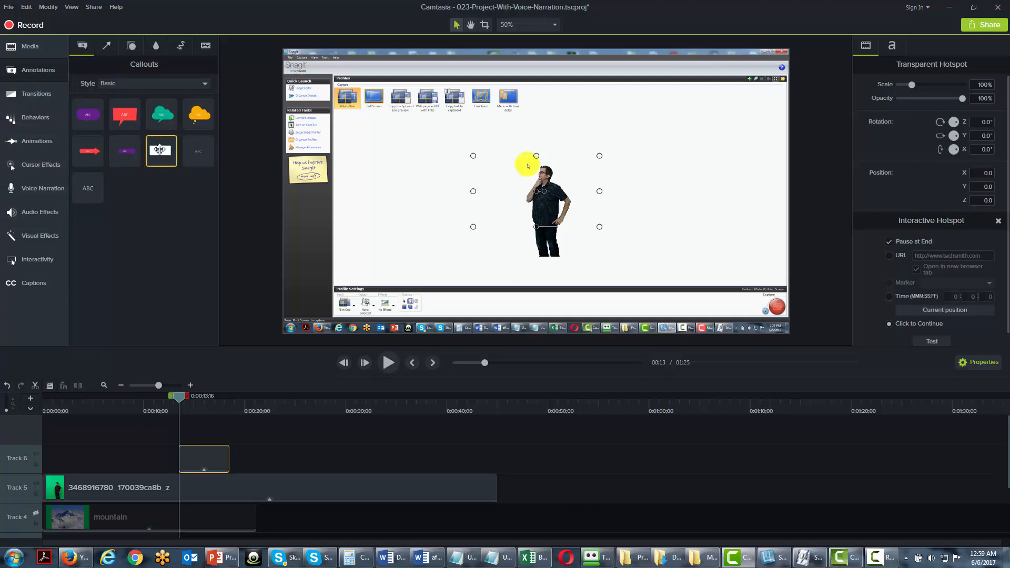
drag(160, 150, 404, 181)
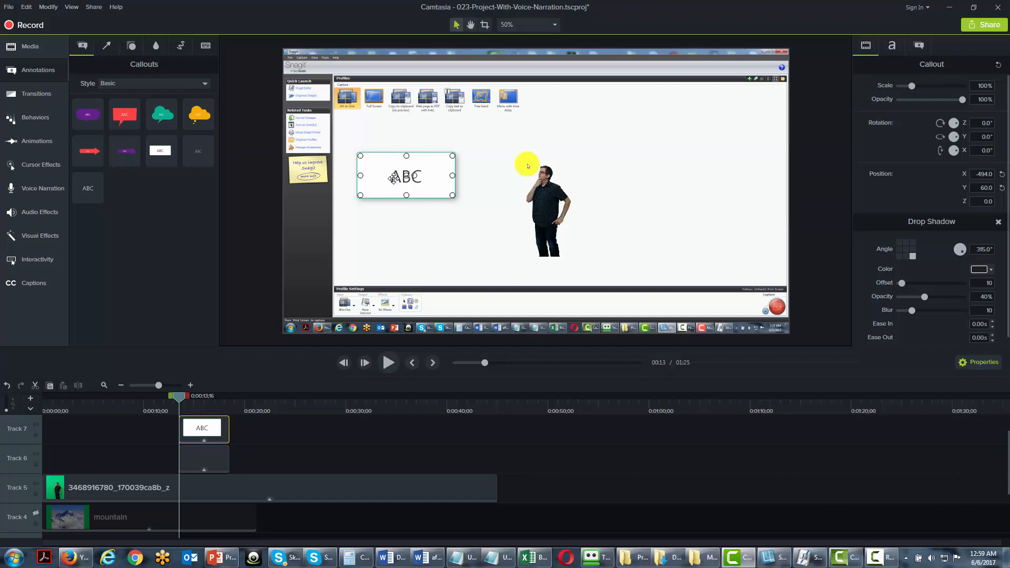
double_click(393, 179)
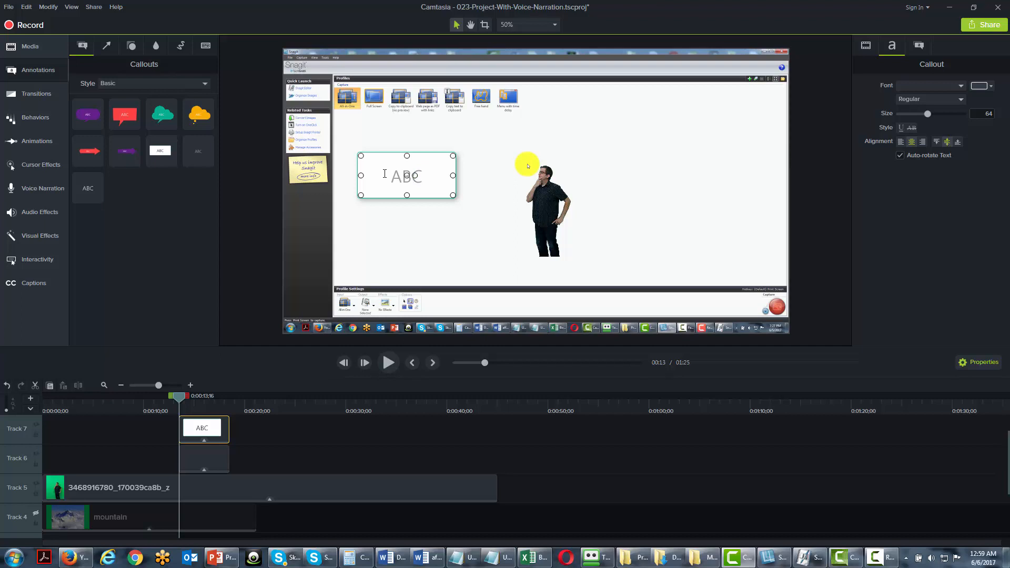
text(Click To Continue)
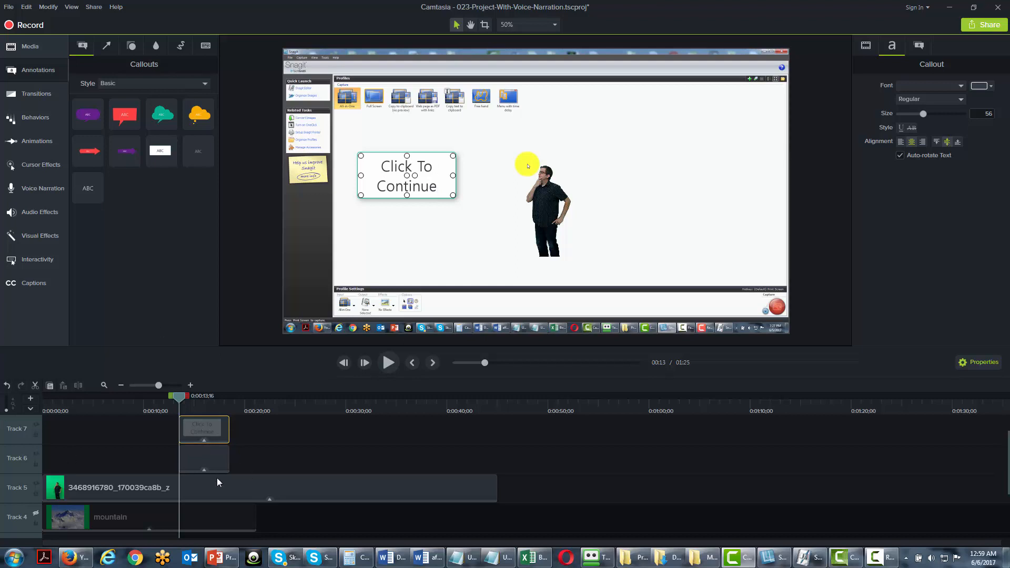
- Resize the transparent hotspot on Track 6 to frame the standing man and show its Interactive Hotspot settings
click(42, 236)
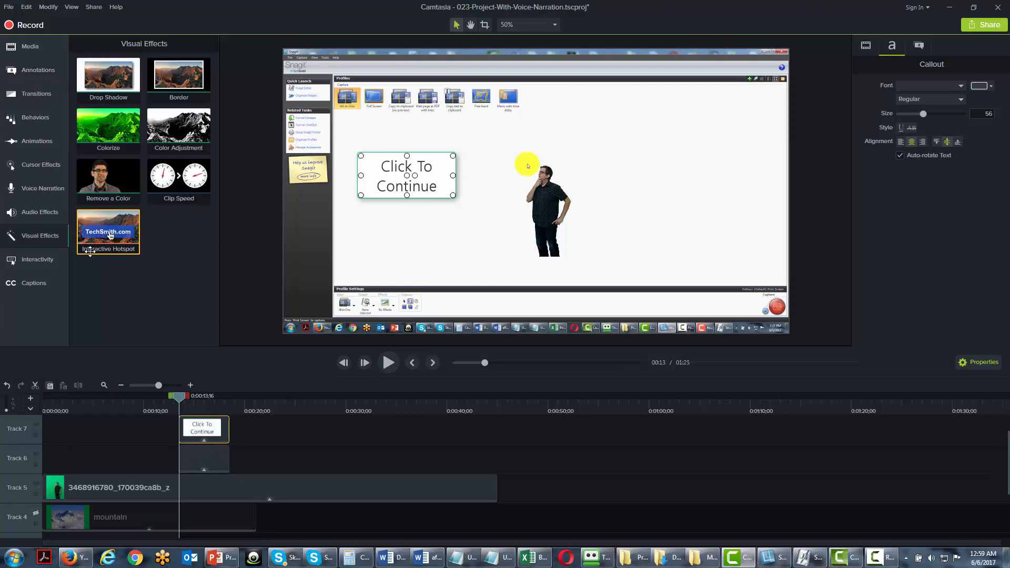
click(210, 457)
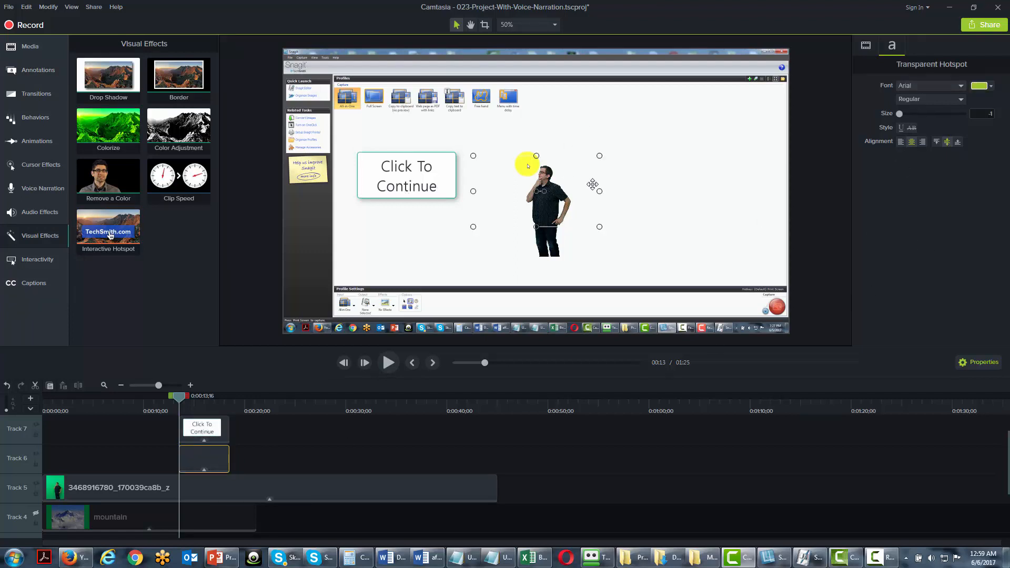
drag(599, 191, 580, 194)
drag(472, 192, 502, 192)
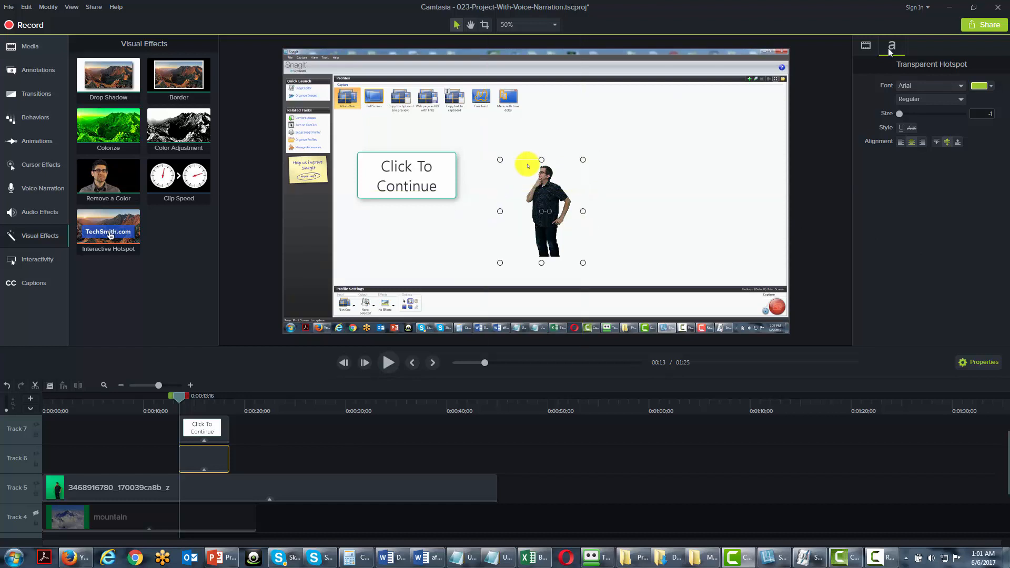
click(873, 49)
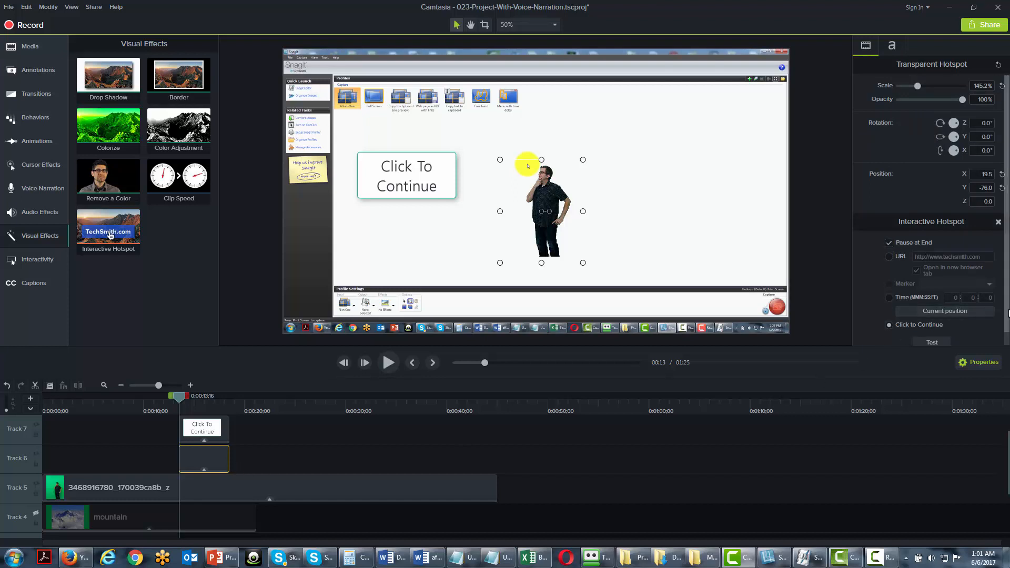
scroll(1009, 324, down, 1)
drag(1009, 326, 1009, 328)
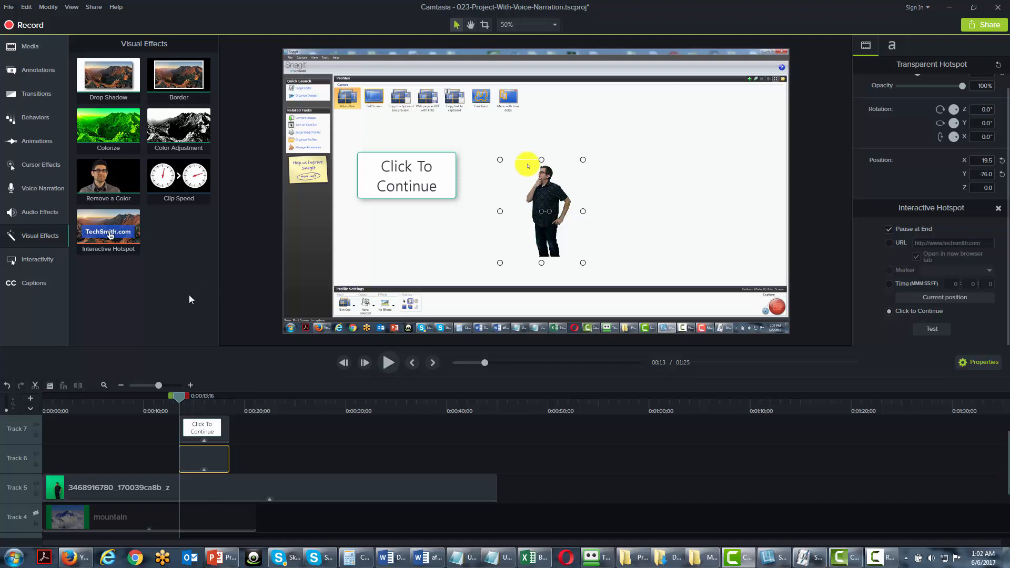
- Set up a new custom production as MP4 - Smart Player (HTML5) with the default options and review its list of output files
click(93, 8)
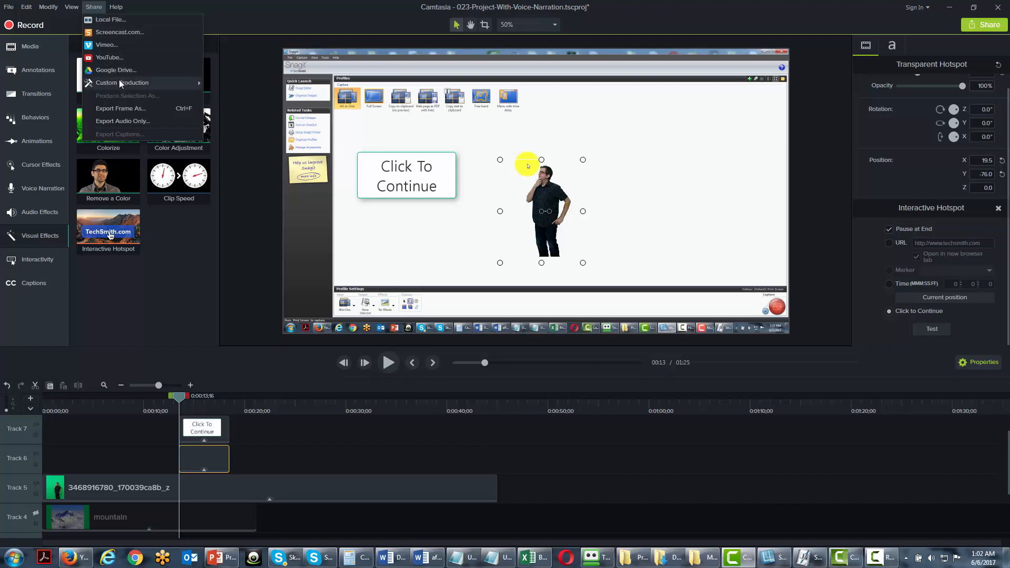
mouse_move(120, 83)
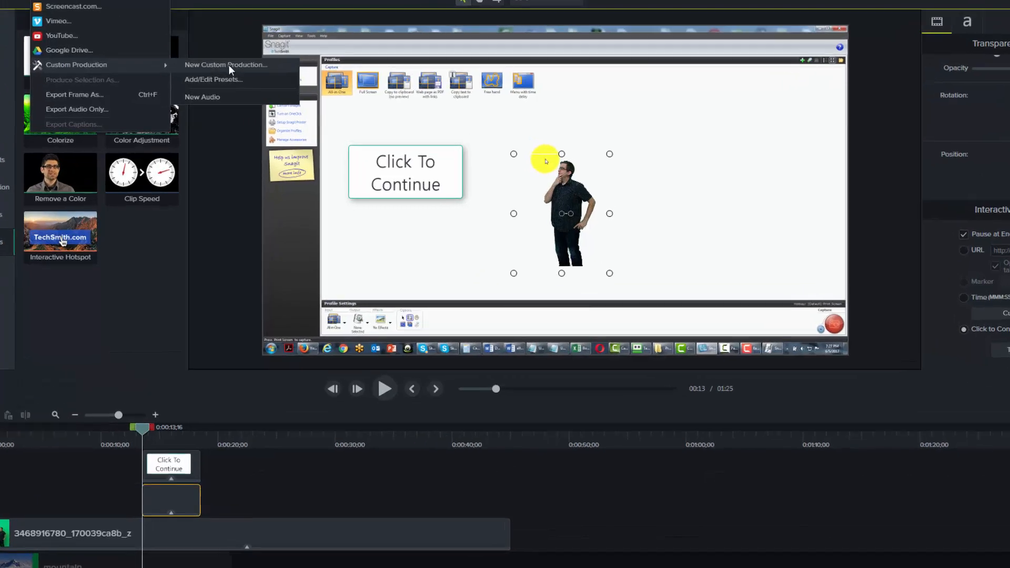
click(253, 83)
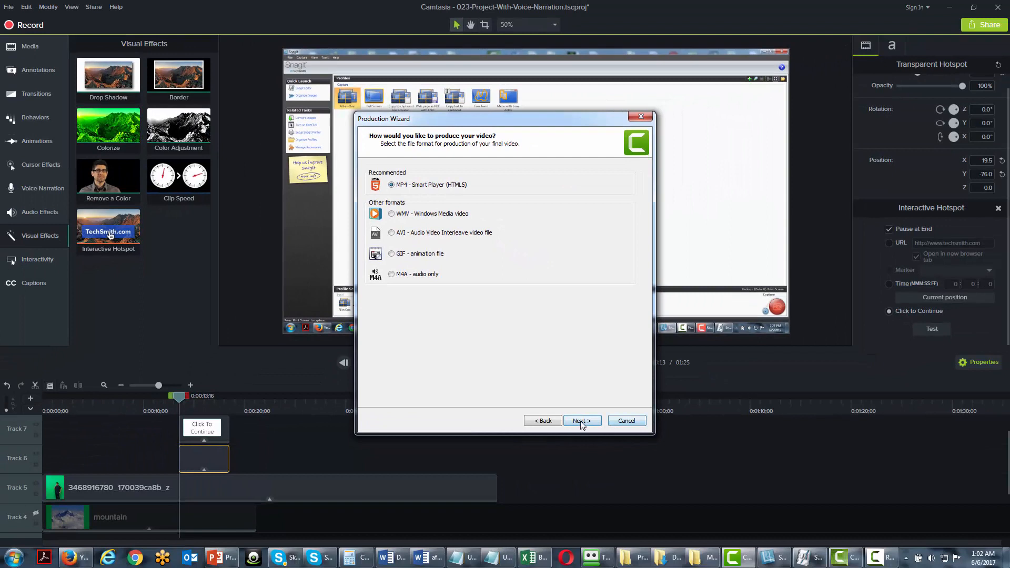
click(582, 421)
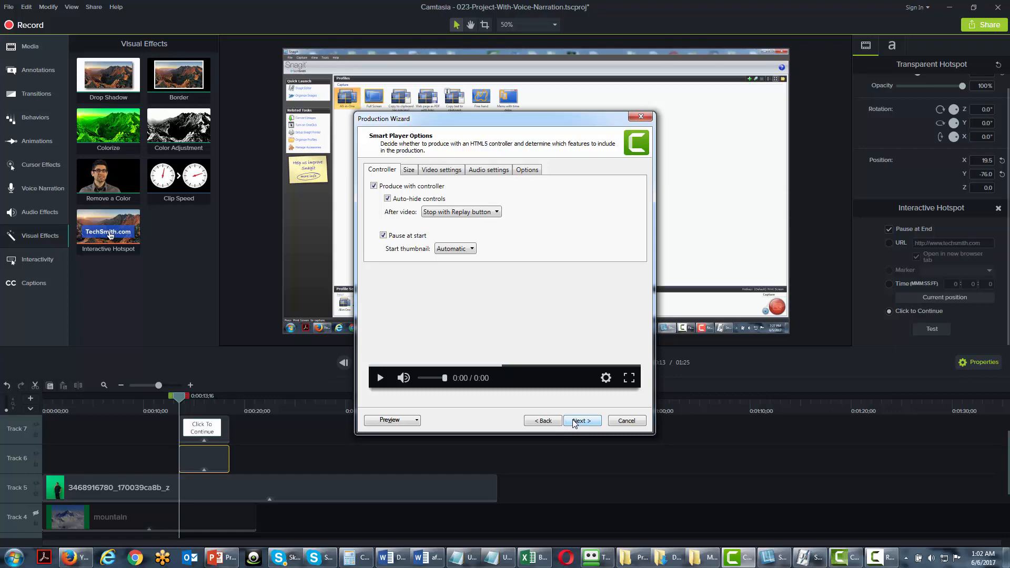
click(575, 424)
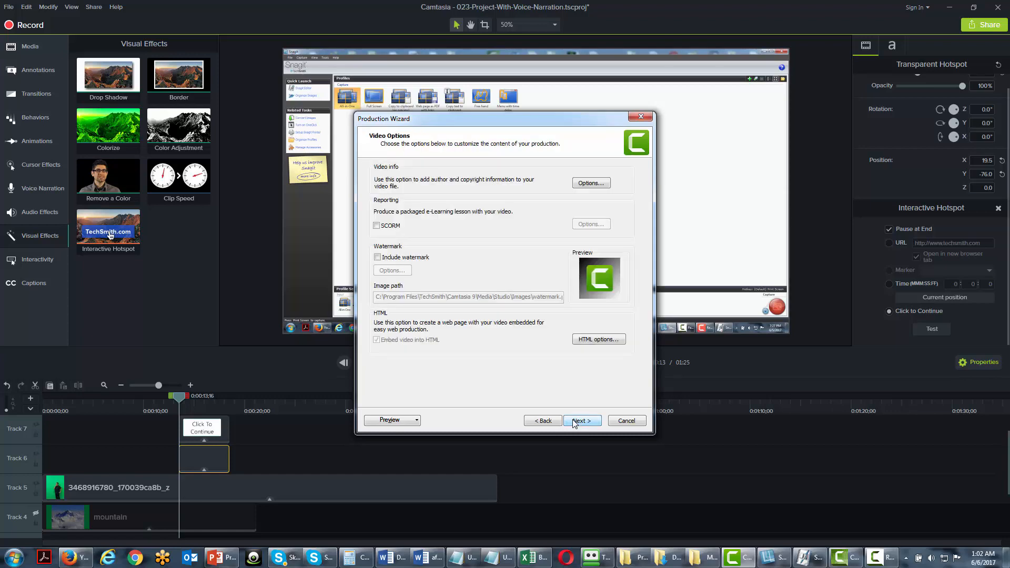
click(575, 424)
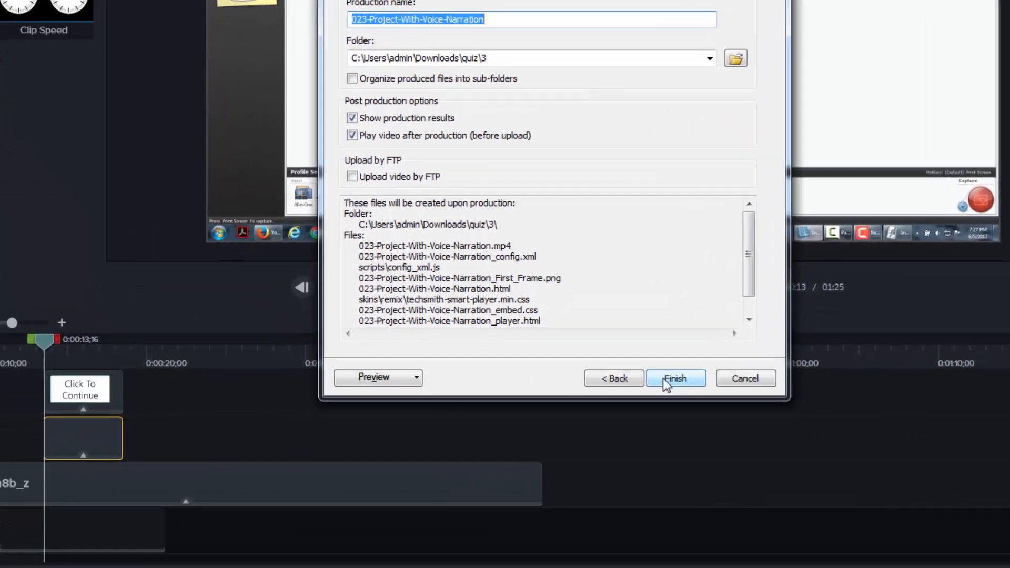
scroll(753, 289, down, 2)
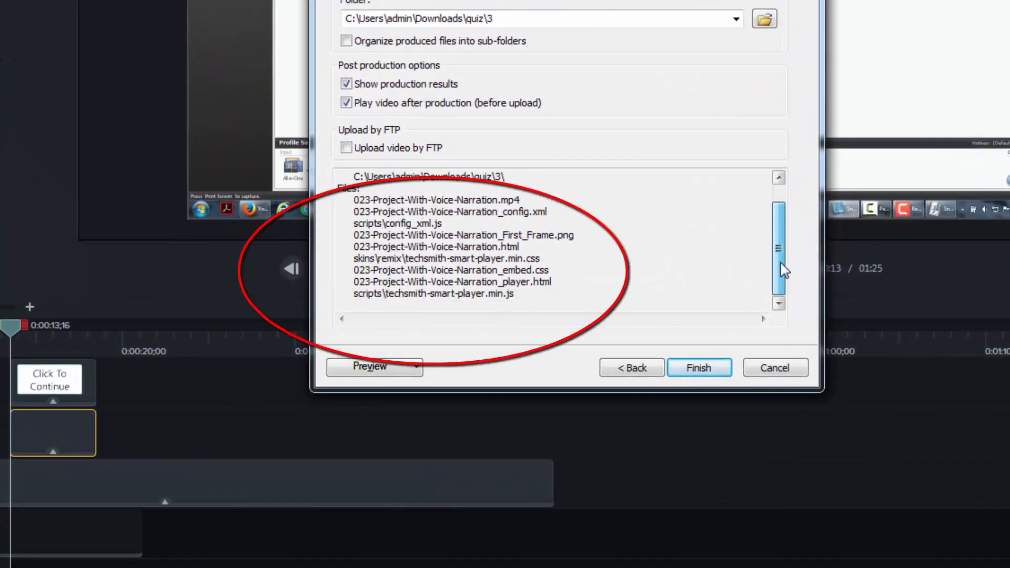
drag(780, 264, 779, 192)
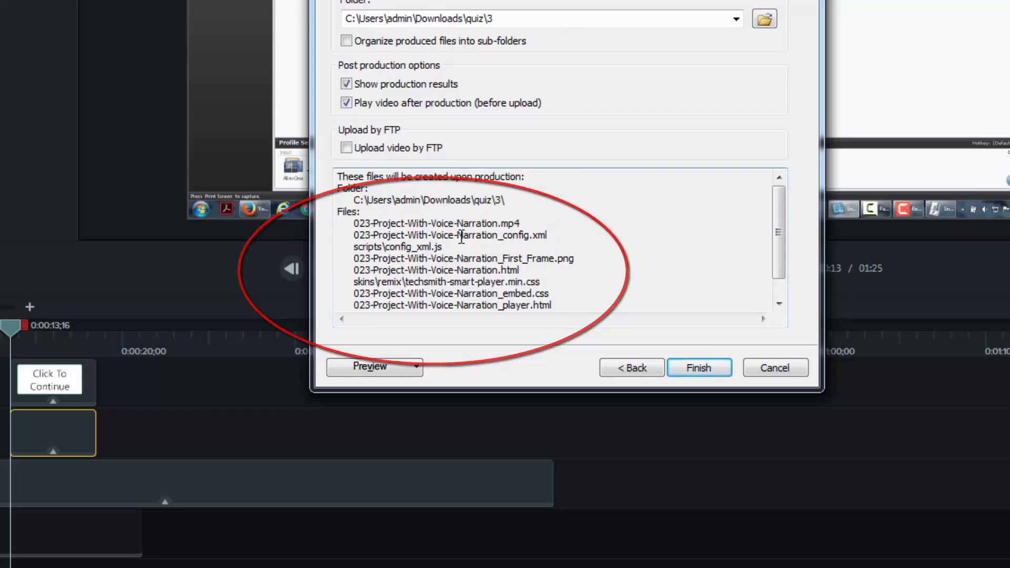
mouse_move(783, 232)
mouse_down()
mouse_move(783, 282)
mouse_move(781, 231)
mouse_up()
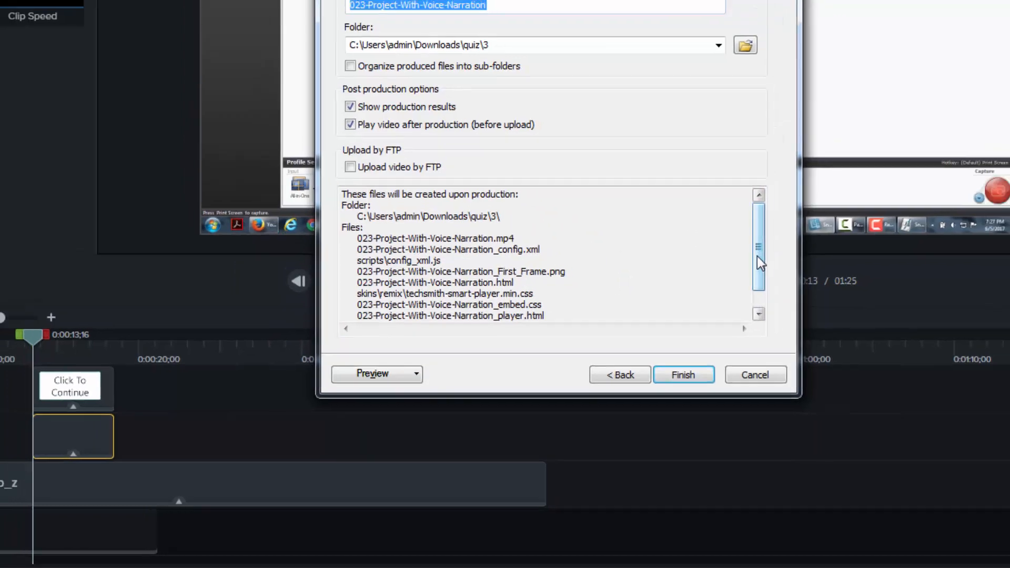